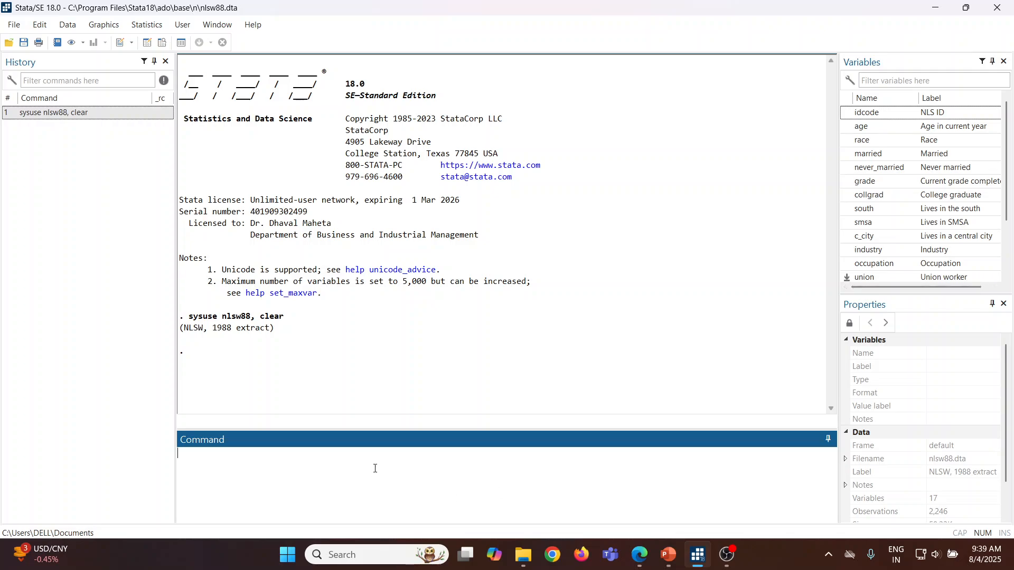
Step: Browse the nlsw88 dataset, examine its columns through wage and tenure, and close the data browser
text(os)
key(Return)
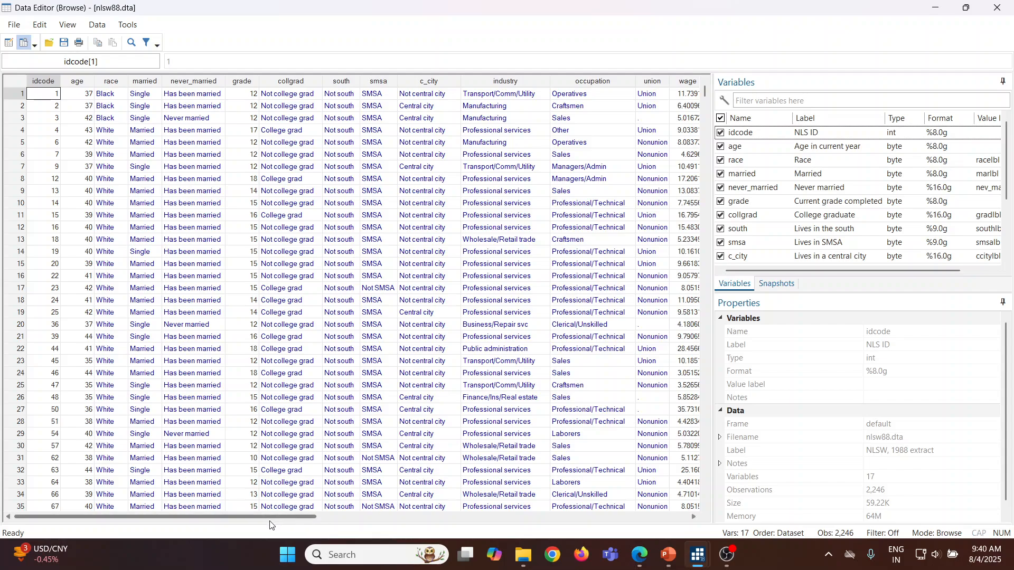
drag(271, 515, 408, 512)
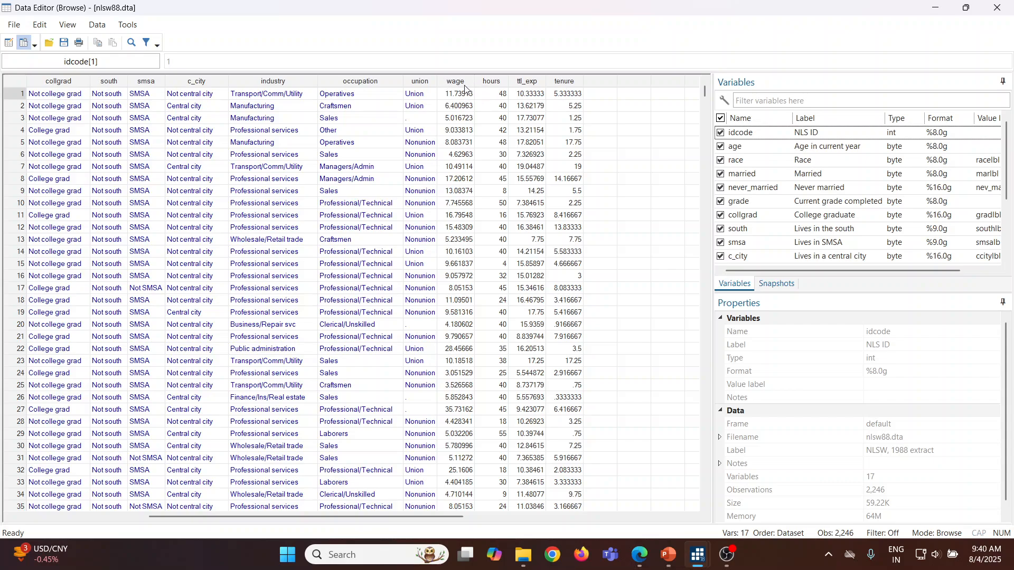
click(997, 7)
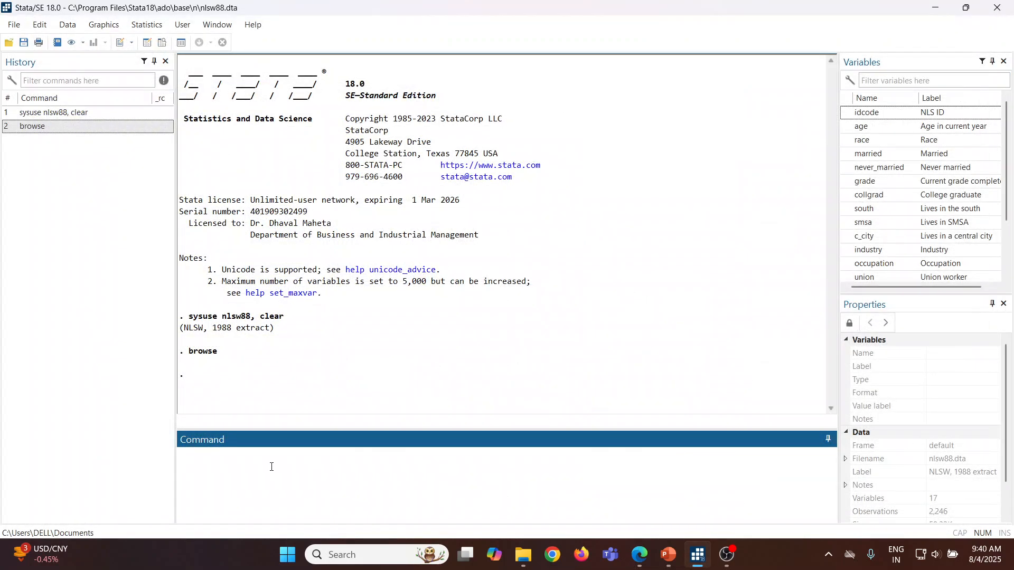
Step: Plot a basic histogram of hourly wage with the command "histogram wage"
text(histogram wage)
key(Return)
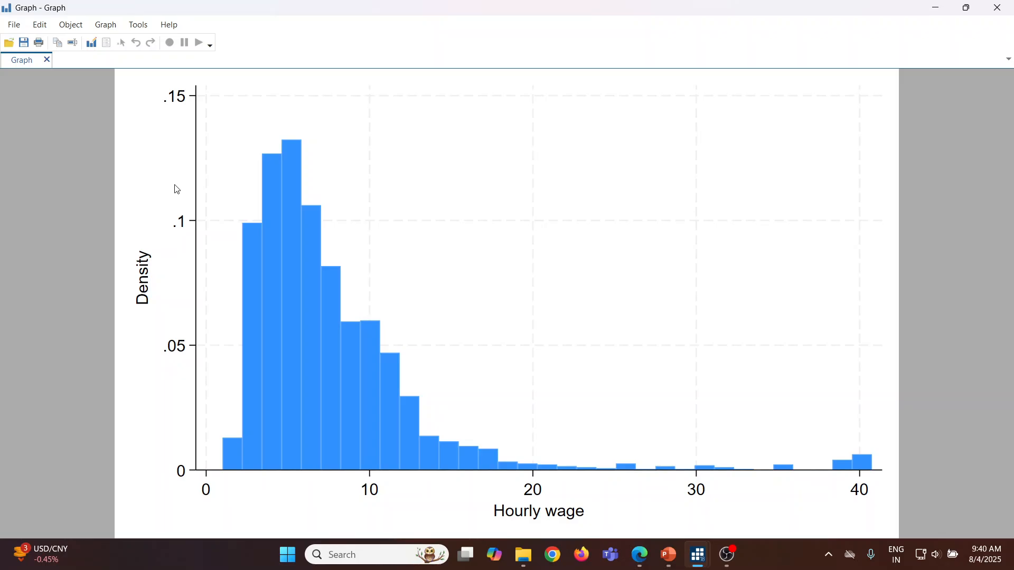
Step: Switch to PowerPoint and review the bin-control commands on slide 17 in full-screen presentation, then leave the show
click(668, 556)
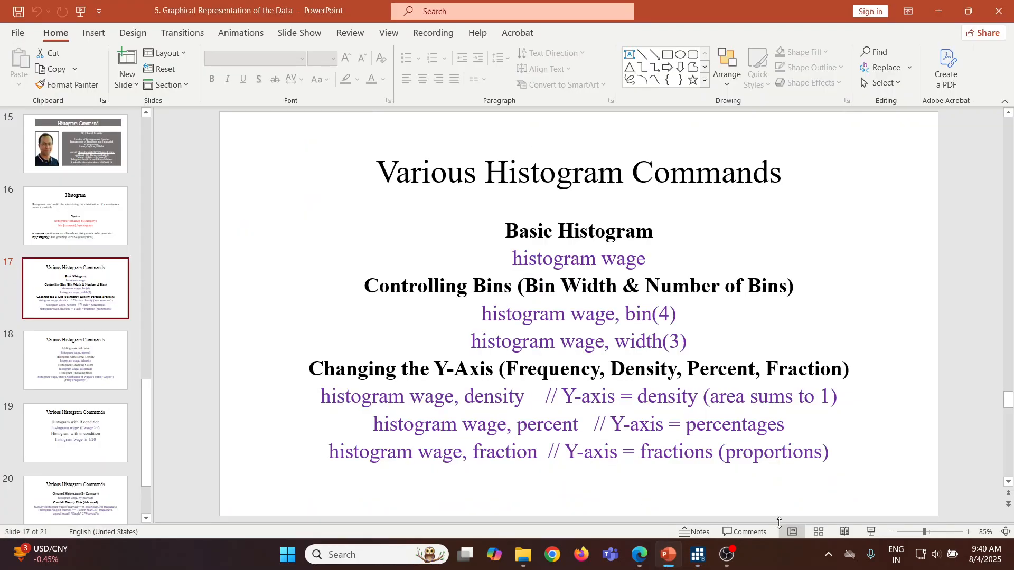
click(870, 532)
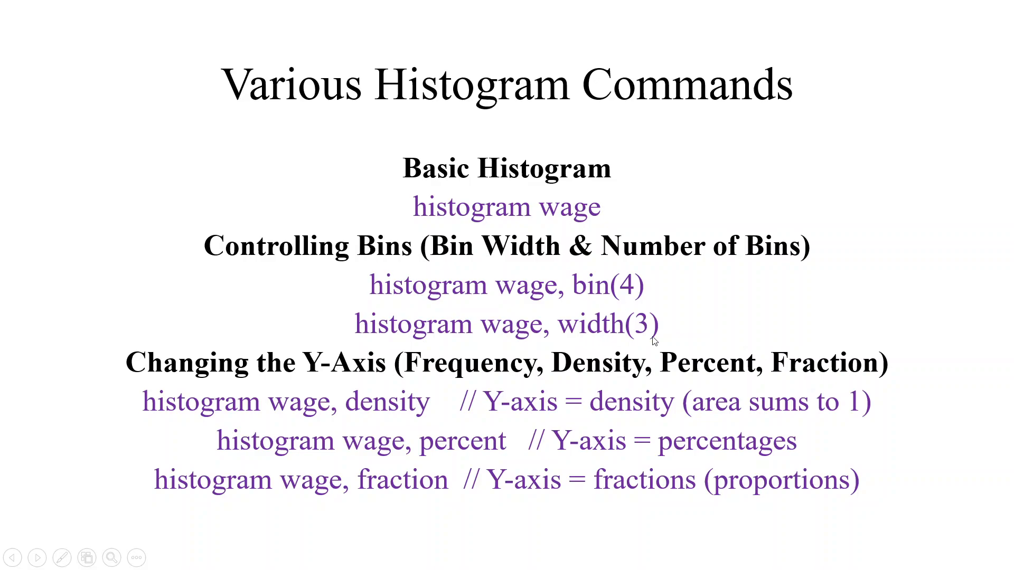
key(Escape)
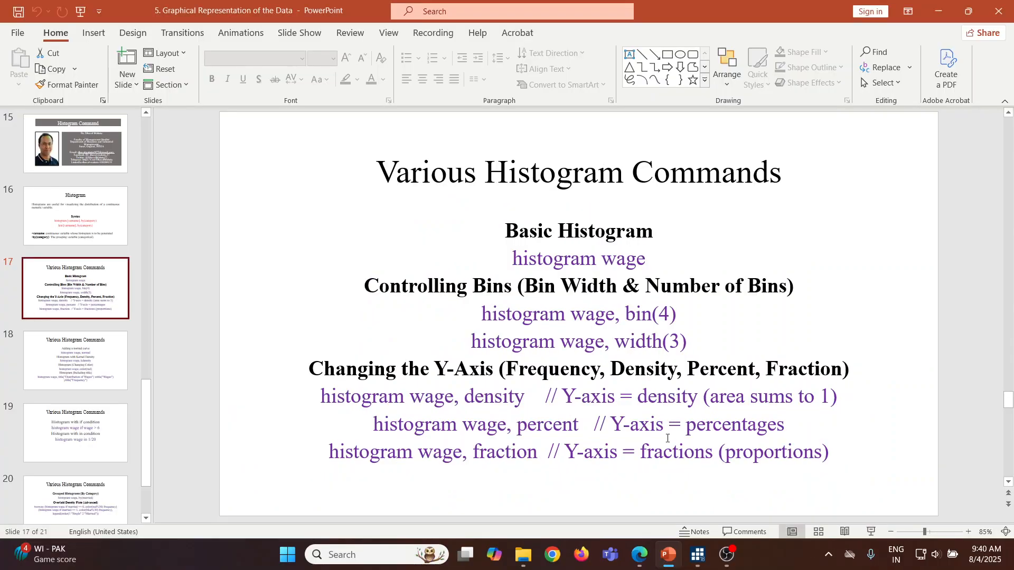
Step: Switch to Stata, plot the wage histogram with three bins using "histogram wage, bin(3)", and close the graph
mouse_move(697, 554)
click(665, 513)
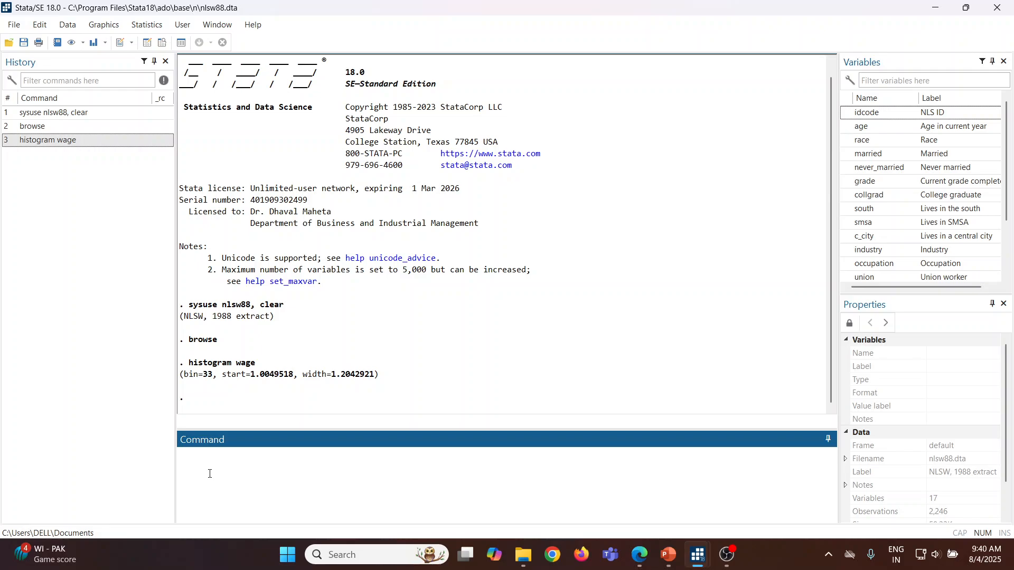
key(Page_Up)
text(, bin(3))
key(Return)
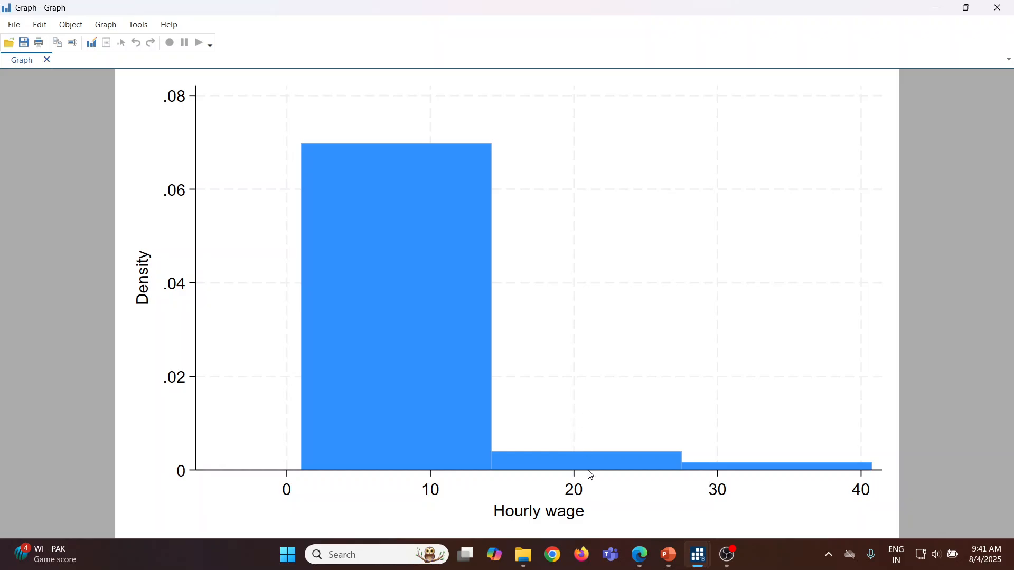
click(998, 9)
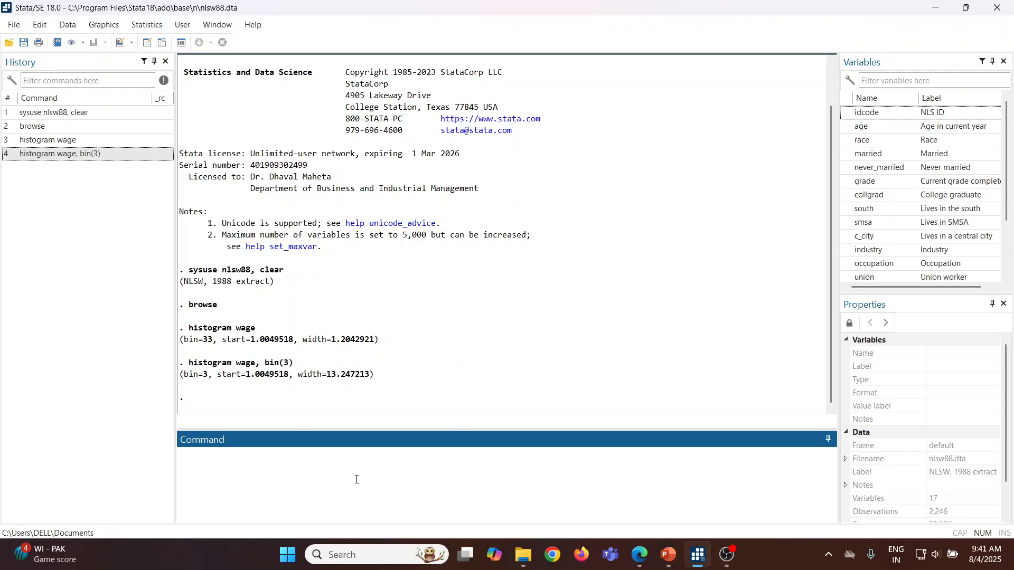
Step: Plot the wage histogram with a bin width of 4 using "histogram wage, width(4)"
key(Page_Up)
key(BackSpace)
key(BackSpace)
key(BackSpace)
key(BackSpace)
key(BackSpace)
text(width(4))
key(Return)
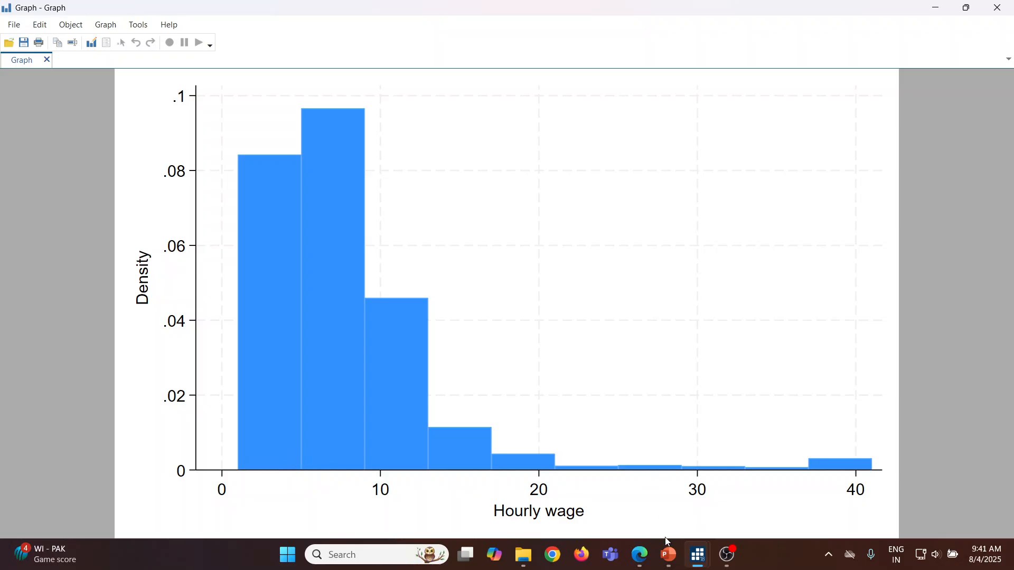
Step: Switch to PowerPoint and review the Y-axis options density, percent and fraction on slide 17 in full-screen presentation
click(669, 555)
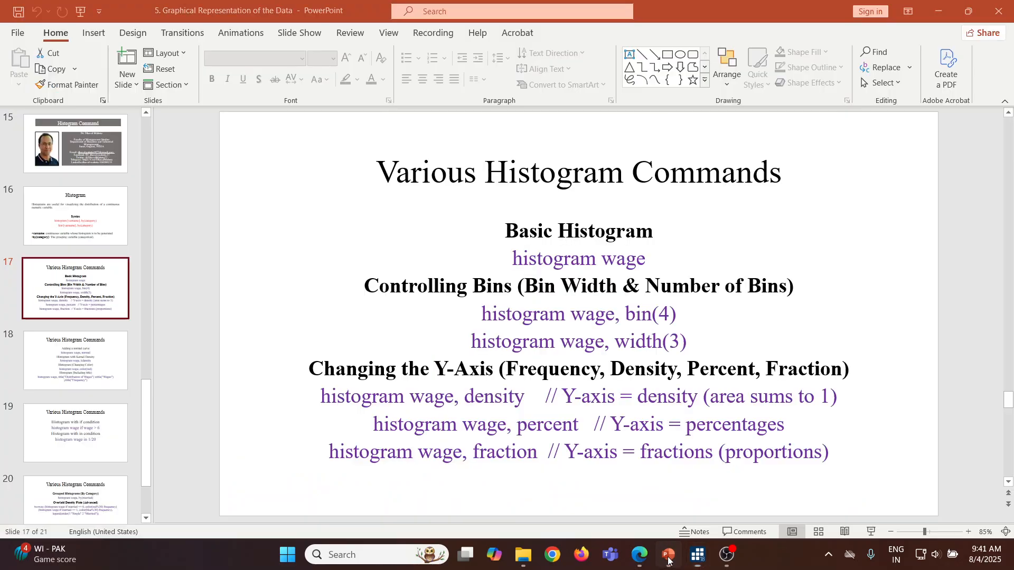
click(872, 532)
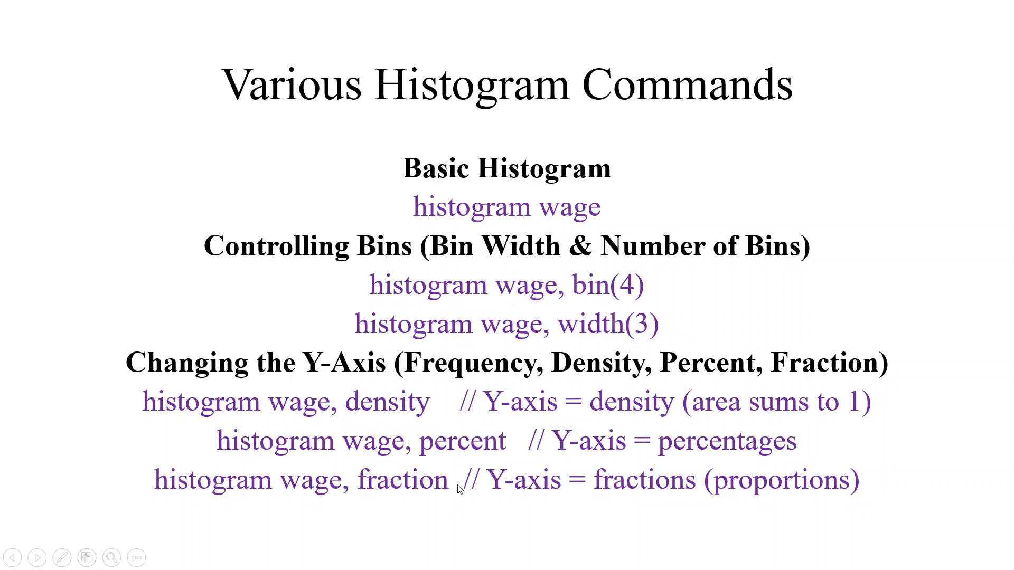
key(Escape)
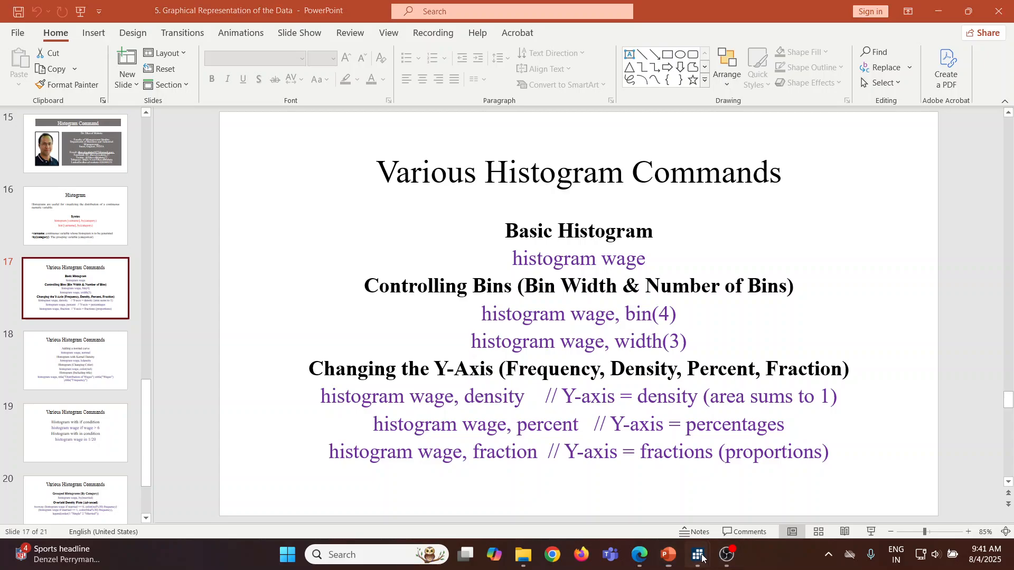
Step: Switch to Stata, plot the wage histogram on a density scale using "histogram wage, density", and close the graph
mouse_move(705, 539)
click(613, 496)
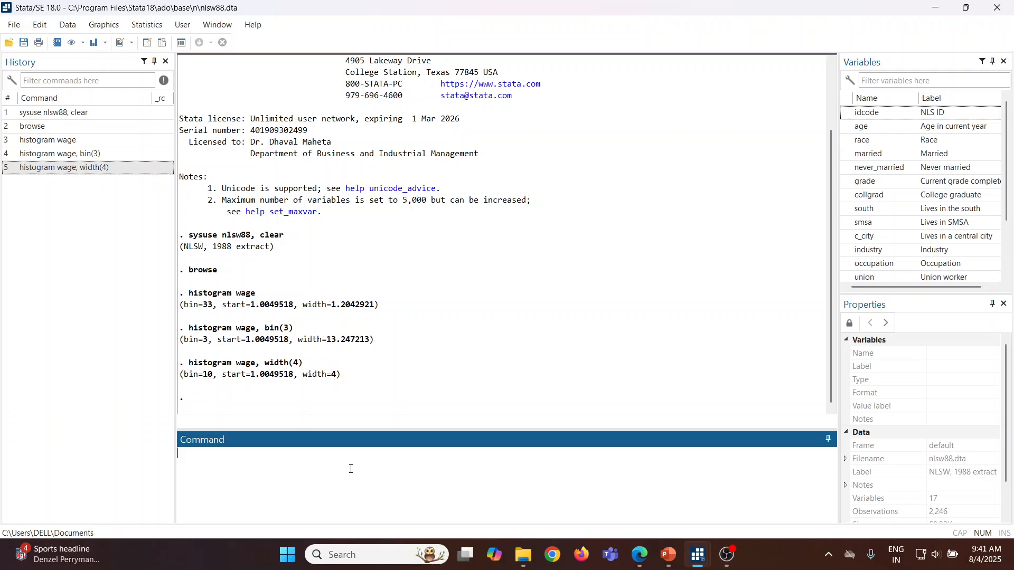
key(Page_Up)
key(BackSpace)
key(BackSpace)
key(BackSpace)
key(BackSpace)
key(BackSpace)
key(BackSpace)
key(BackSpace)
text(density)
key(Return)
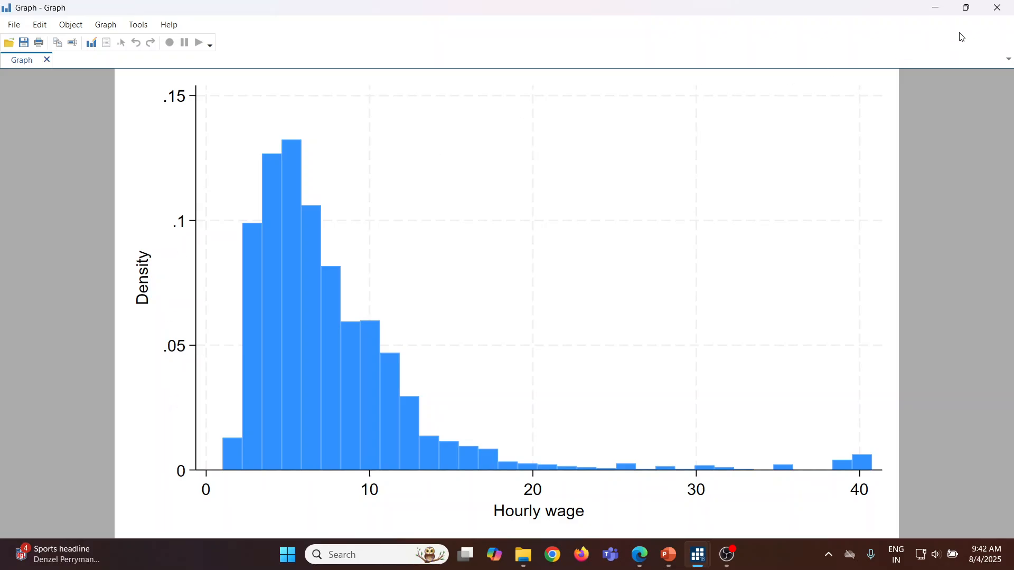
click(1008, 9)
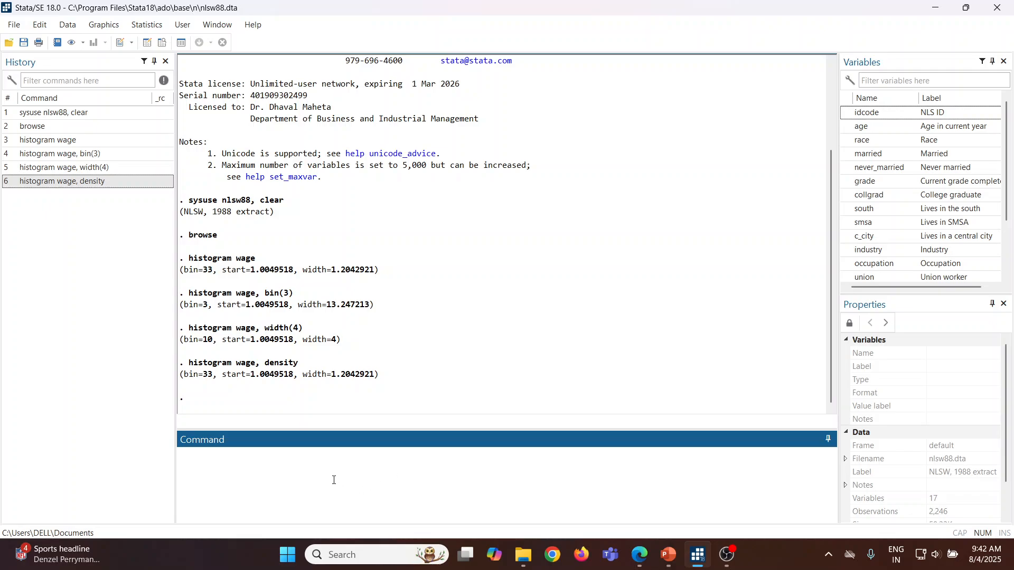
Step: Plot the wage histogram with a percentage Y-axis using "histogram wage, percent", and close the graph
key(Page_Up)
key(BackSpace)
key(BackSpace)
key(BackSpace)
key(BackSpace)
key(BackSpace)
key(BackSpace)
key(BackSpace)
text(perce)
key(Return)
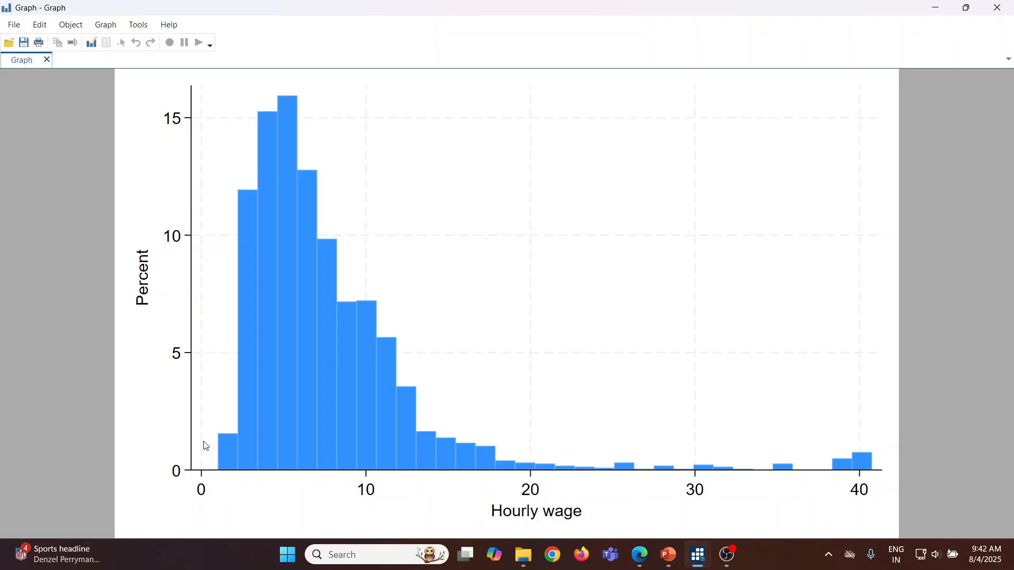
click(1003, 12)
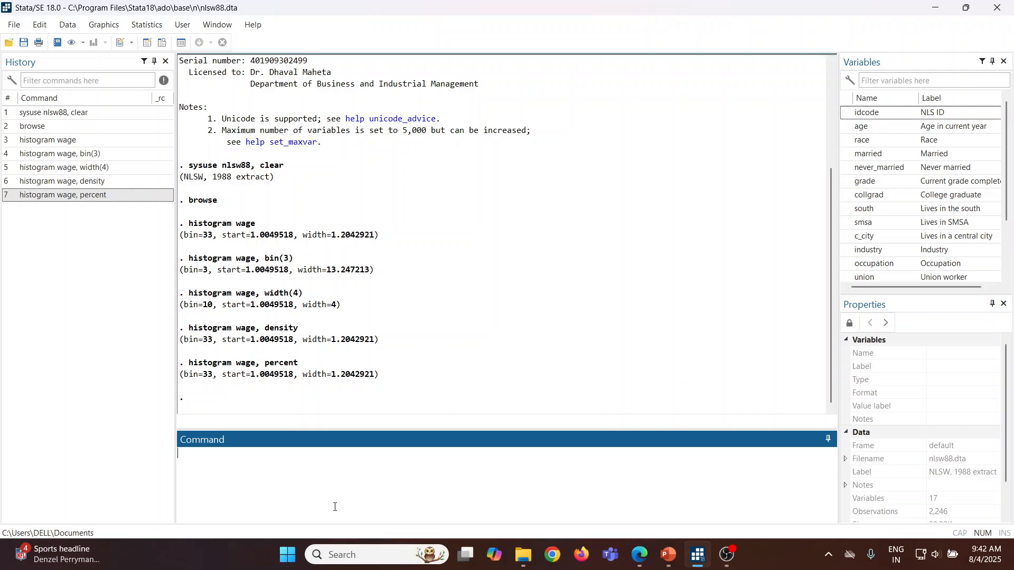
Step: Plot the wage histogram with a frequency Y-axis using "histogram wage, frequency", and close the graph
key(Page_Up)
key(BackSpace)
key(BackSpace)
key(BackSpace)
key(BackSpace)
key(BackSpace)
text(frequency)
key(Return)
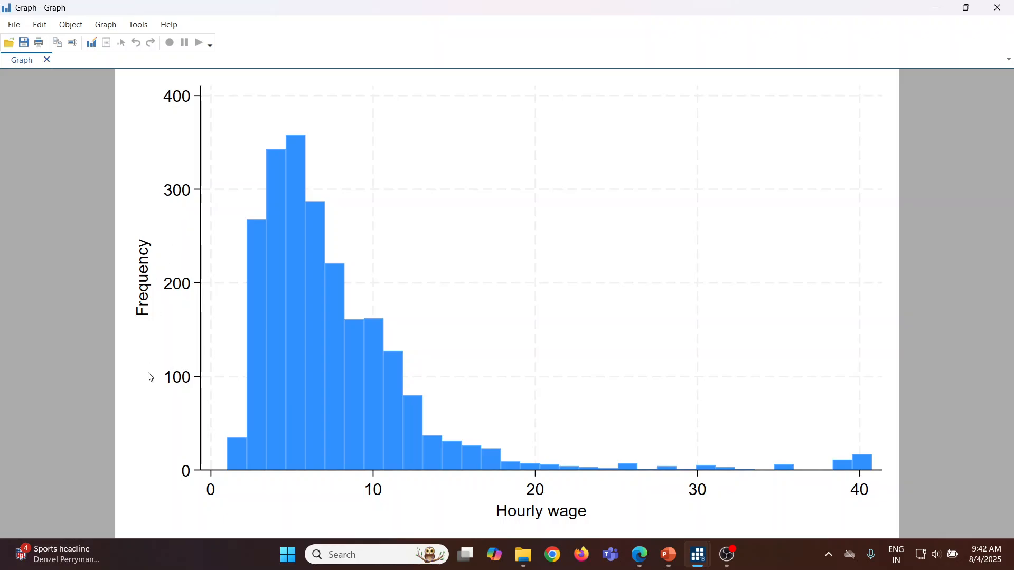
click(997, 7)
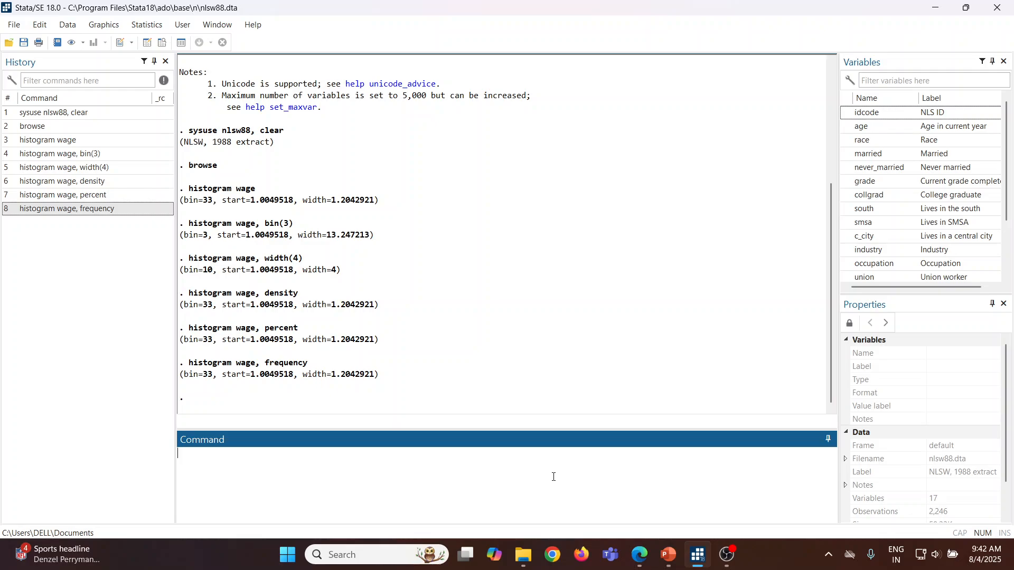
Step: Plot the wage histogram with a fraction Y-axis using "histogram wage, fraction"
key(Page_Up)
key(BackSpace)
key(BackSpace)
key(BackSpace)
key(BackSpace)
key(BackSpace)
text(action)
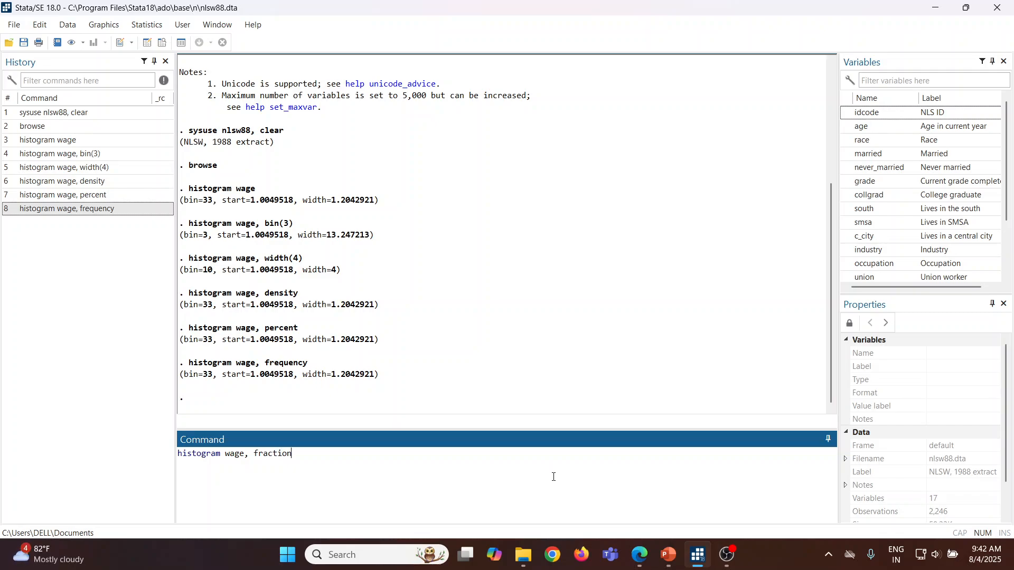
key(Return)
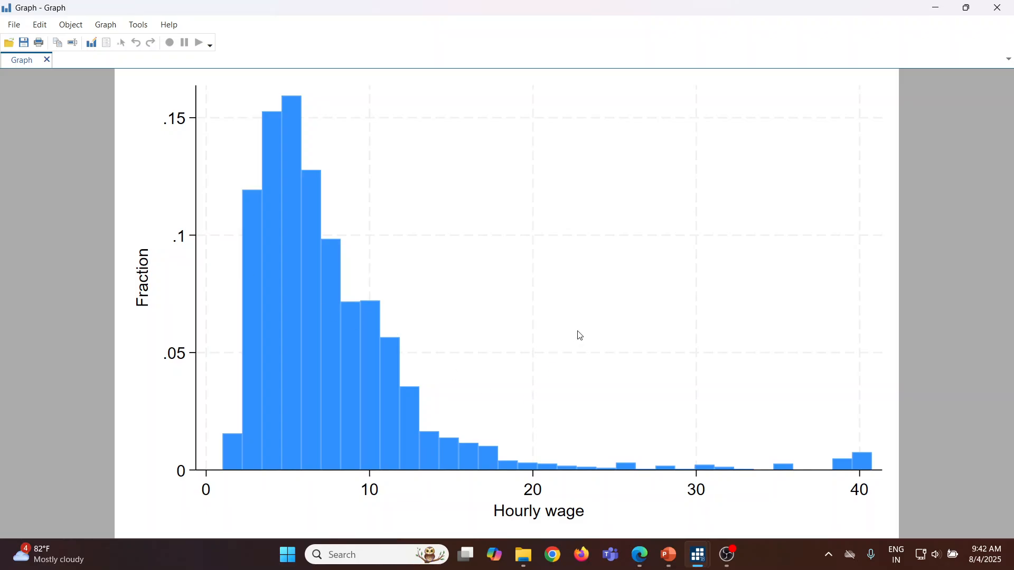
Step: Switch to PowerPoint and review the normal curve and kernel density commands on slide 18 in full-screen presentation
key(alt+Tab)
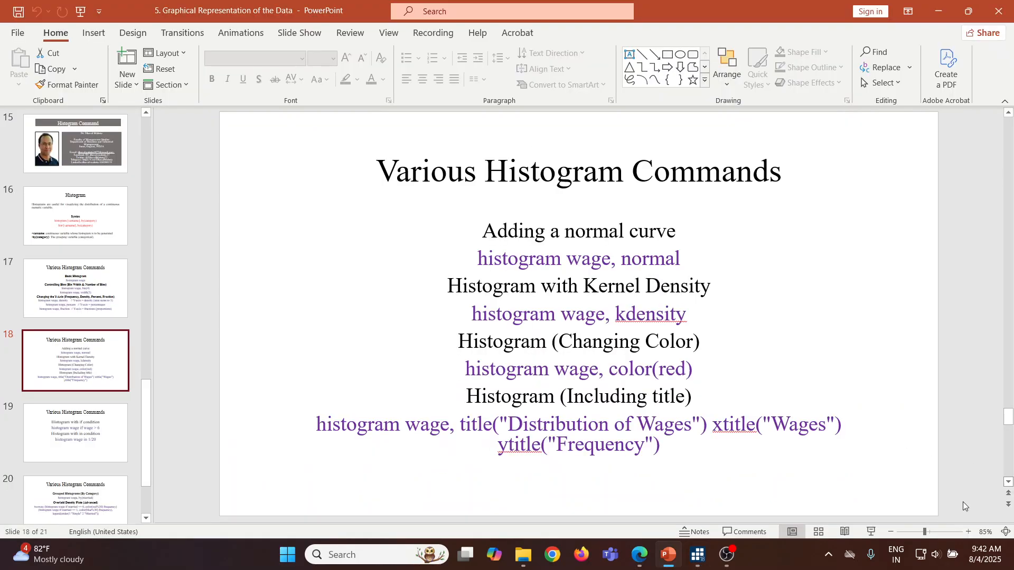
click(872, 532)
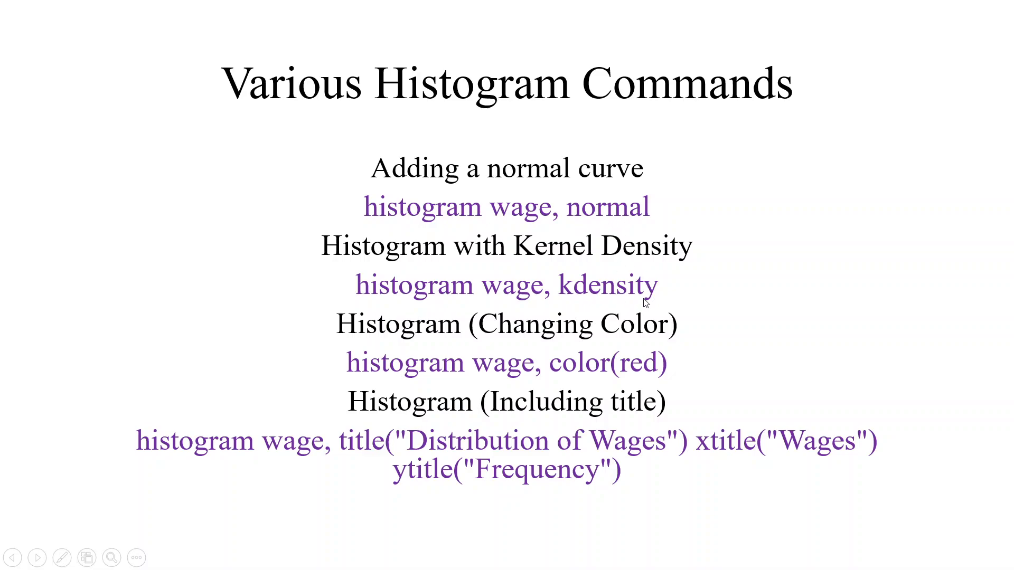
key(Escape)
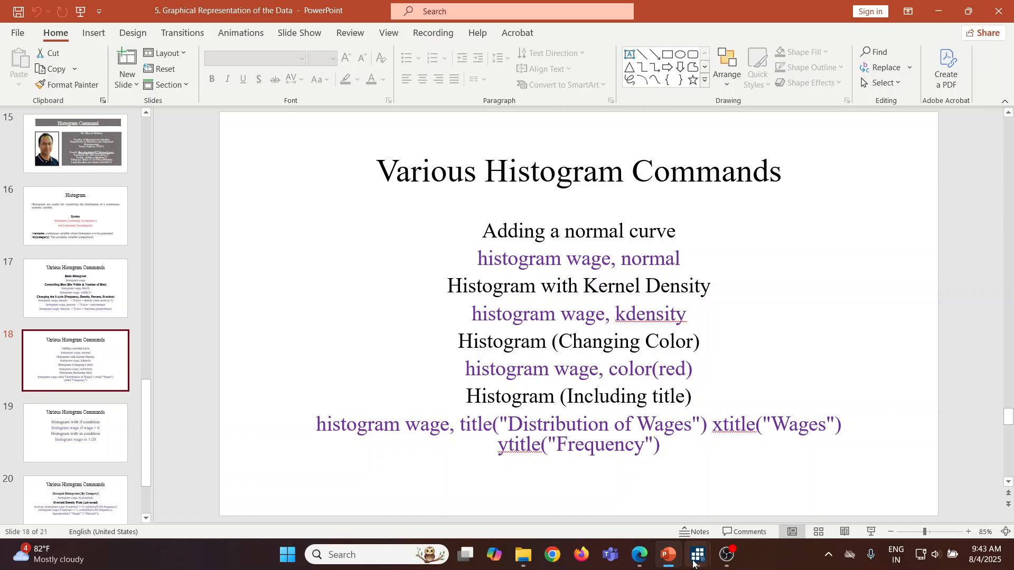
Step: Switch to Stata, plot the wage histogram with a normal curve using "histogram wage, normal", and close the graph
mouse_move(693, 561)
click(651, 520)
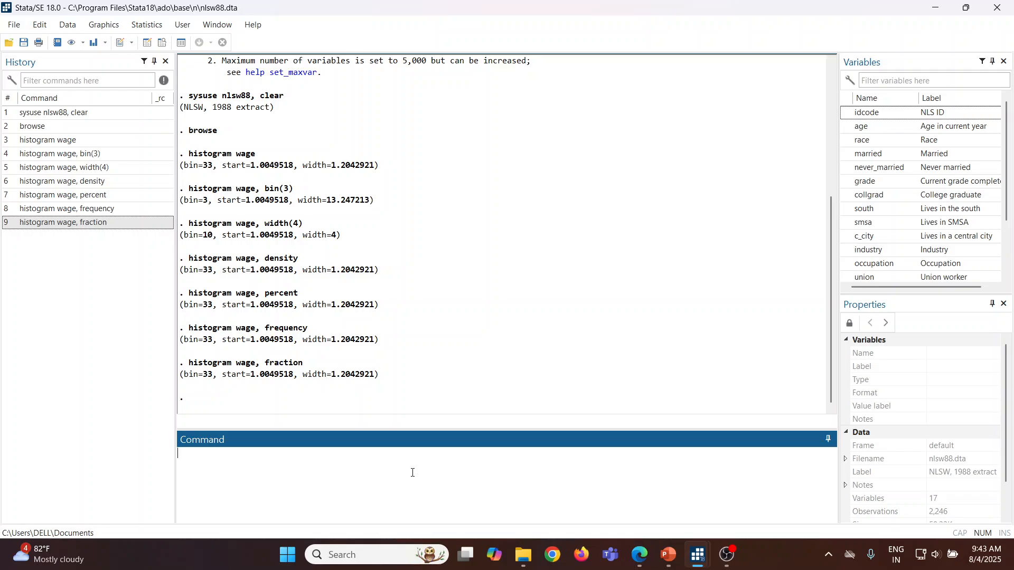
key(Page_Up)
key(BackSpace)
key(BackSpace)
key(BackSpace)
key(BackSpace)
key(BackSpace)
key(BackSpace)
key(BackSpace)
key(BackSpace)
text(normal)
key(Return)
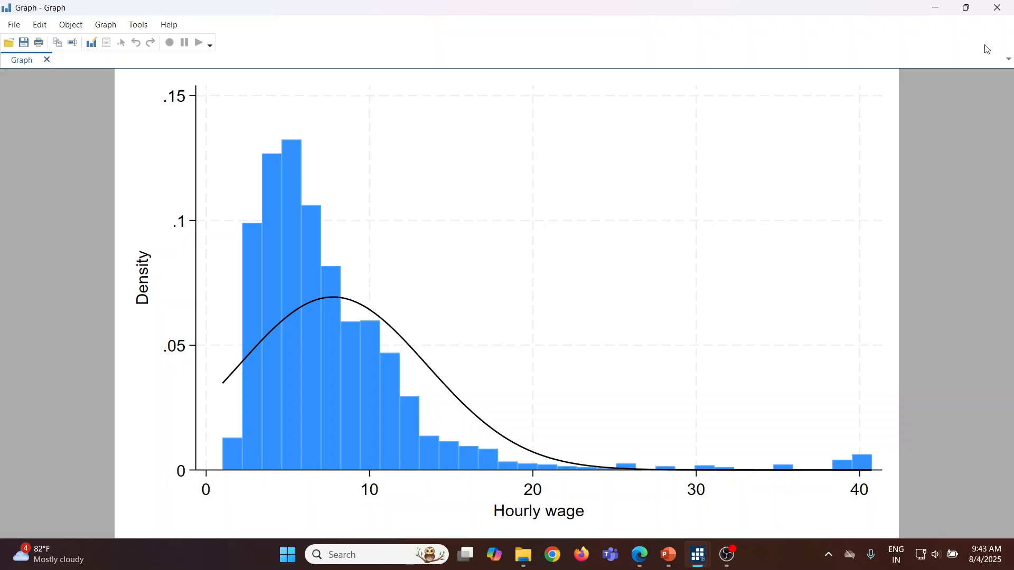
click(997, 7)
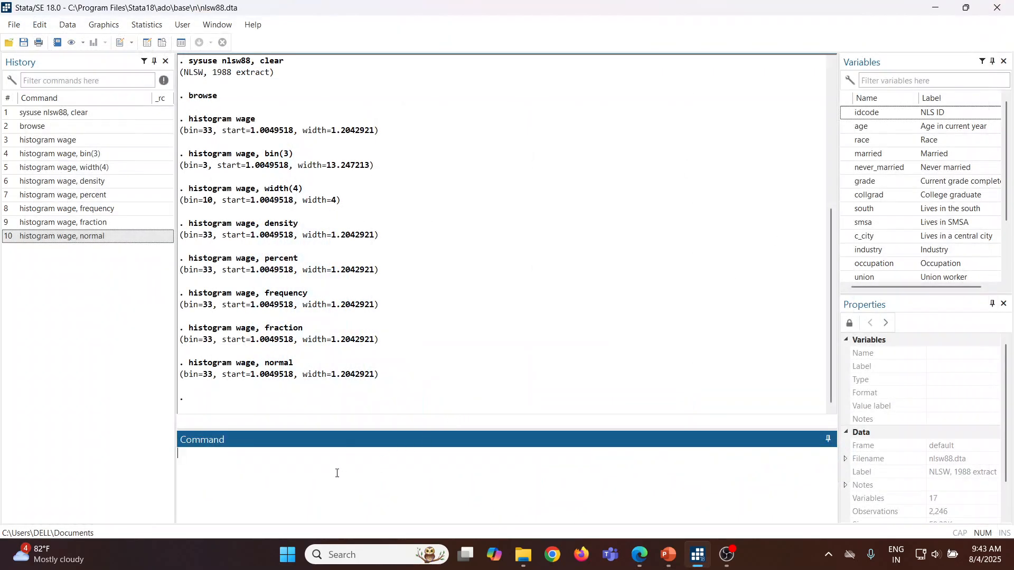
Step: Plot the wage histogram with a kernel density curve using "histogram wage, kdensity"
key(Page_Up)
key(BackSpace)
key(BackSpace)
key(BackSpace)
key(BackSpace)
key(BackSpace)
text(kdneensity)
key(Return)
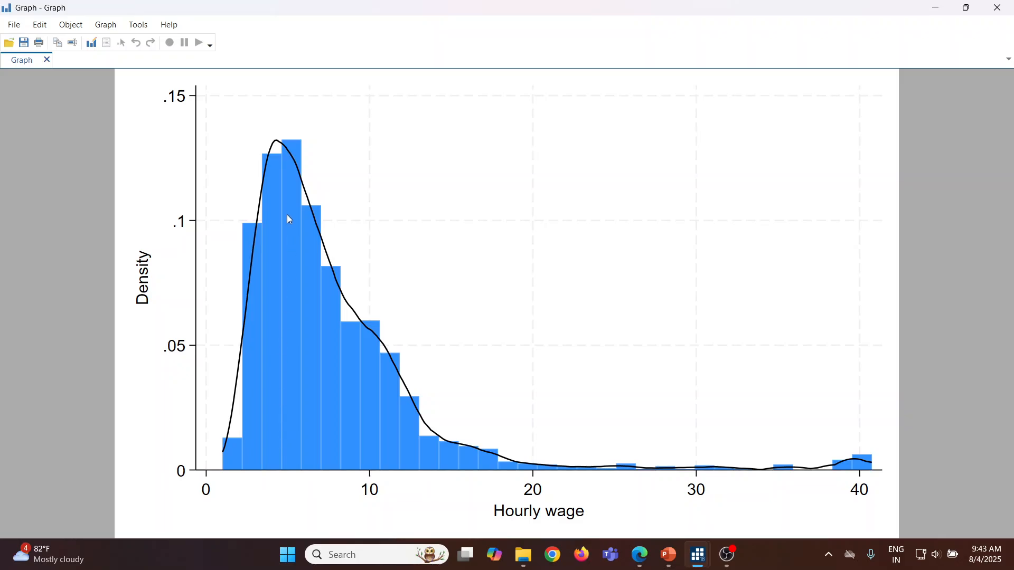
Step: Switch to PowerPoint and present slide 18 full screen to review the histogram color and title commands
click(671, 559)
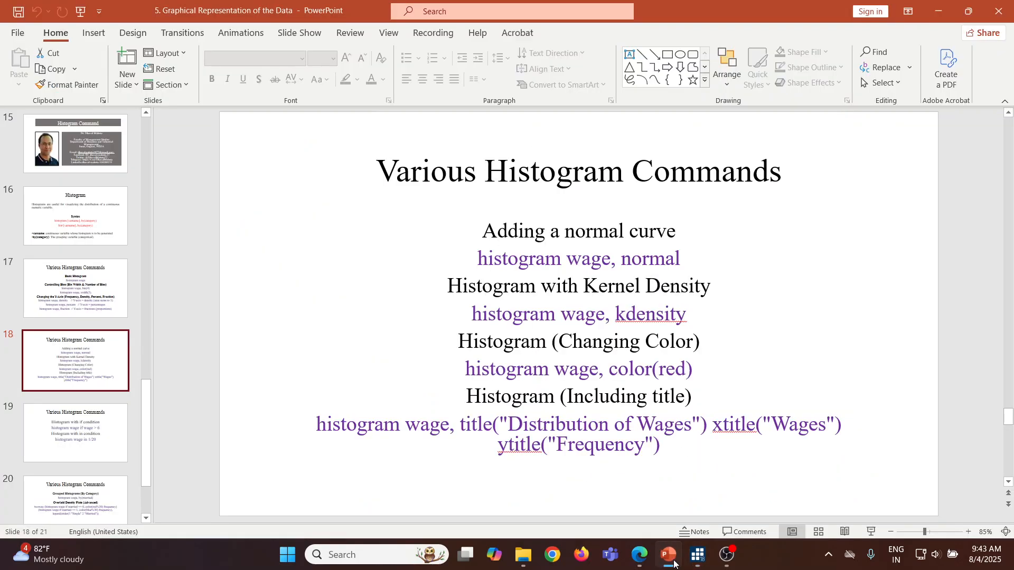
click(871, 532)
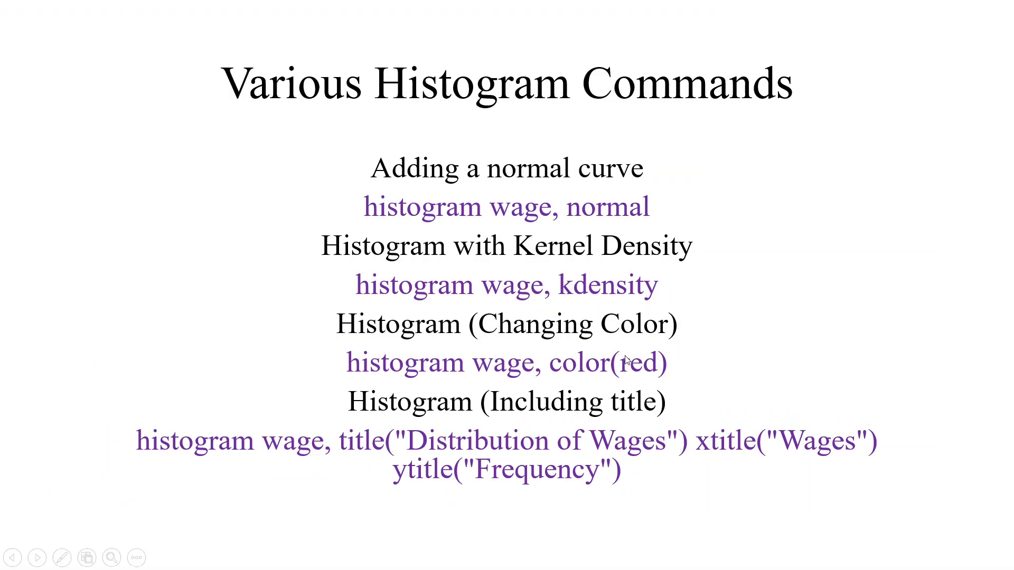
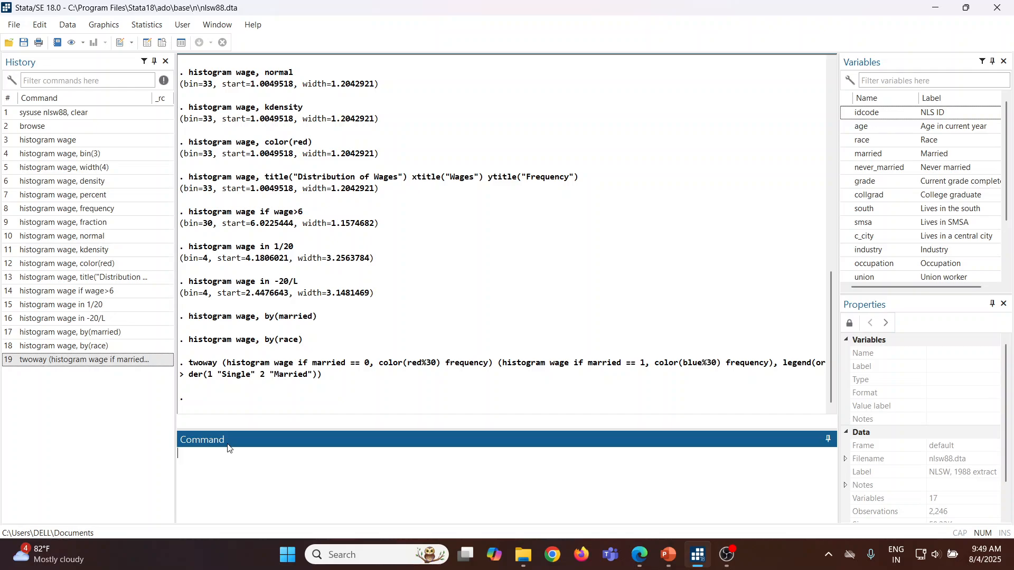
Step: Plot a histogram of wage with default settings through the histogram dialog, and close the graph
click(103, 26)
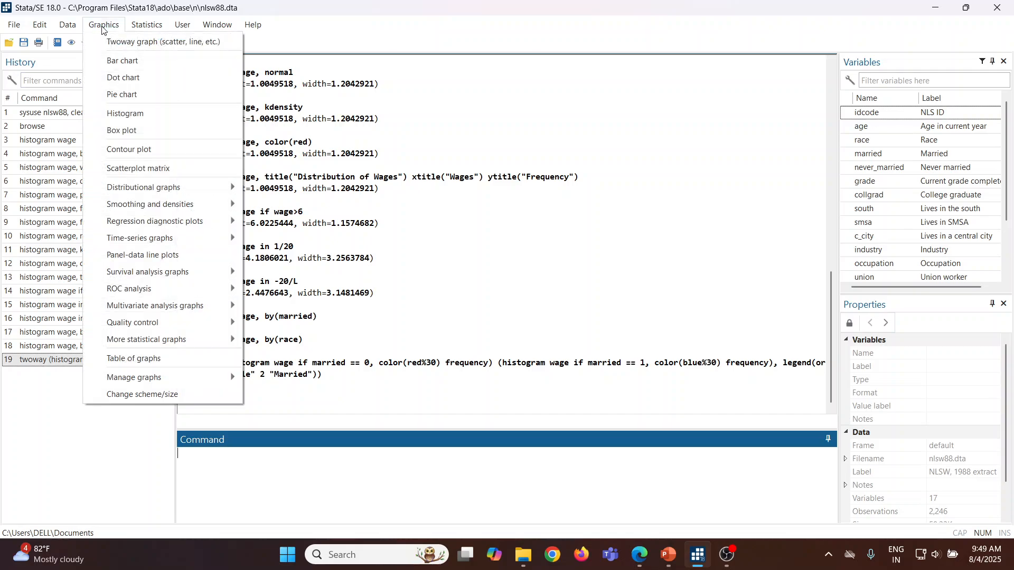
click(111, 113)
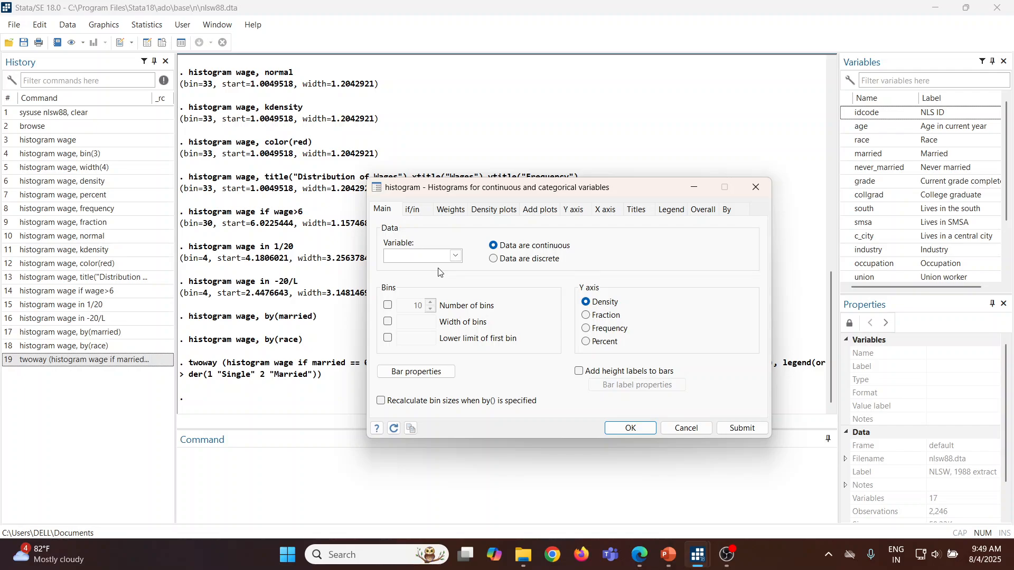
click(456, 256)
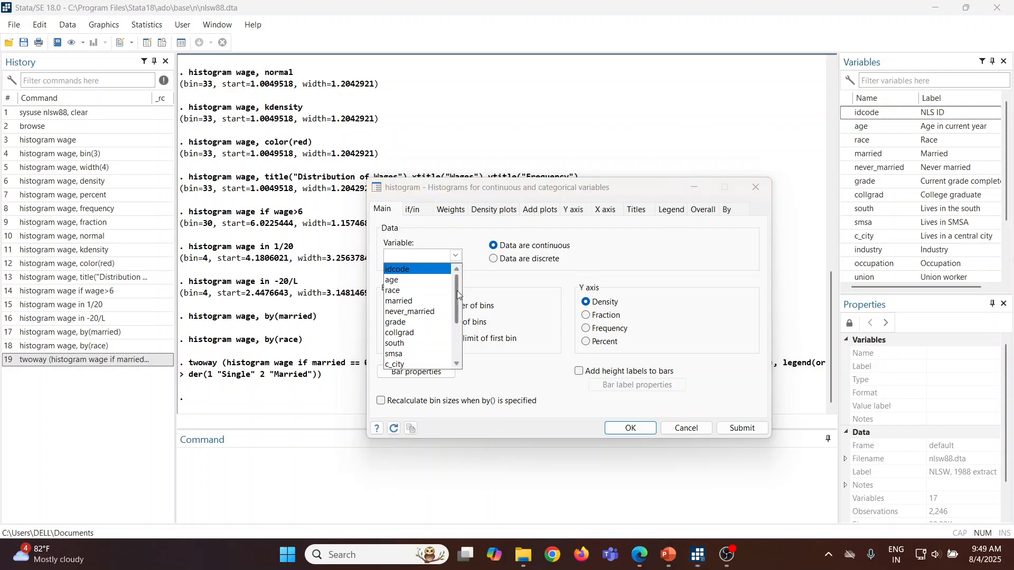
scroll(457, 291, down, 3)
click(443, 333)
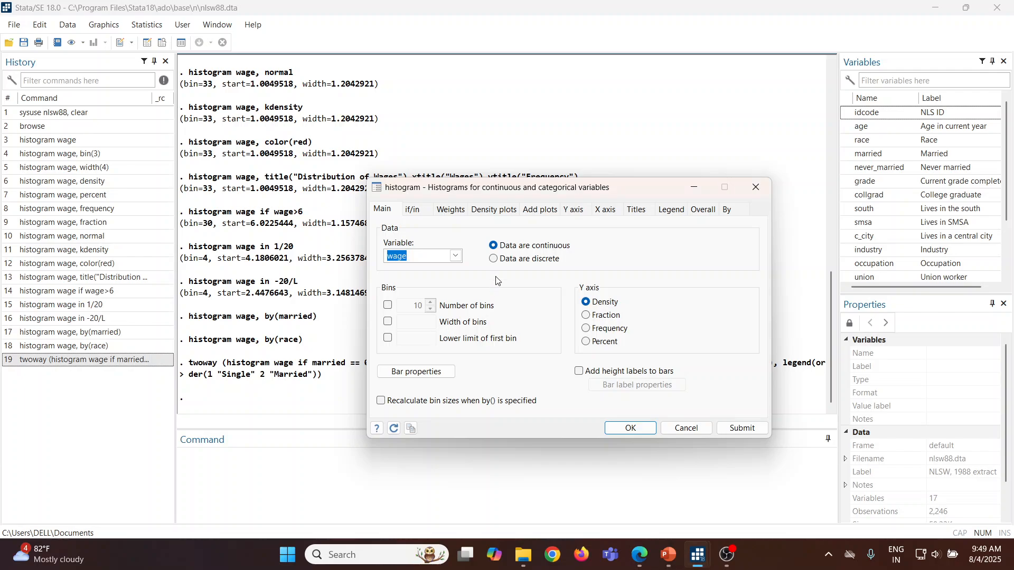
click(747, 428)
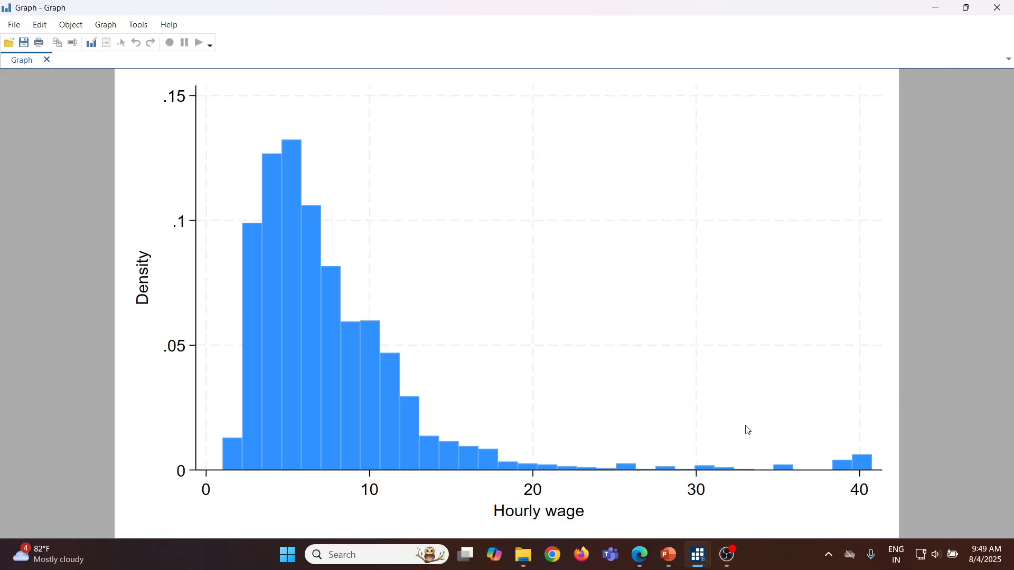
click(998, 8)
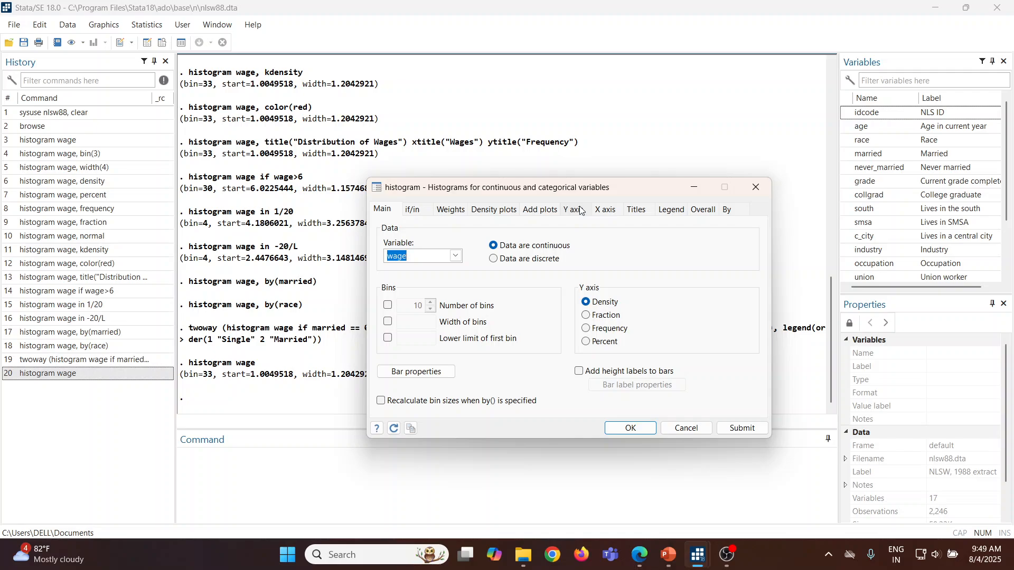
Step: Set the number of bins to 3, plot the wage histogram, and close the graph
click(389, 305)
drag(422, 307, 419, 306)
text(3)
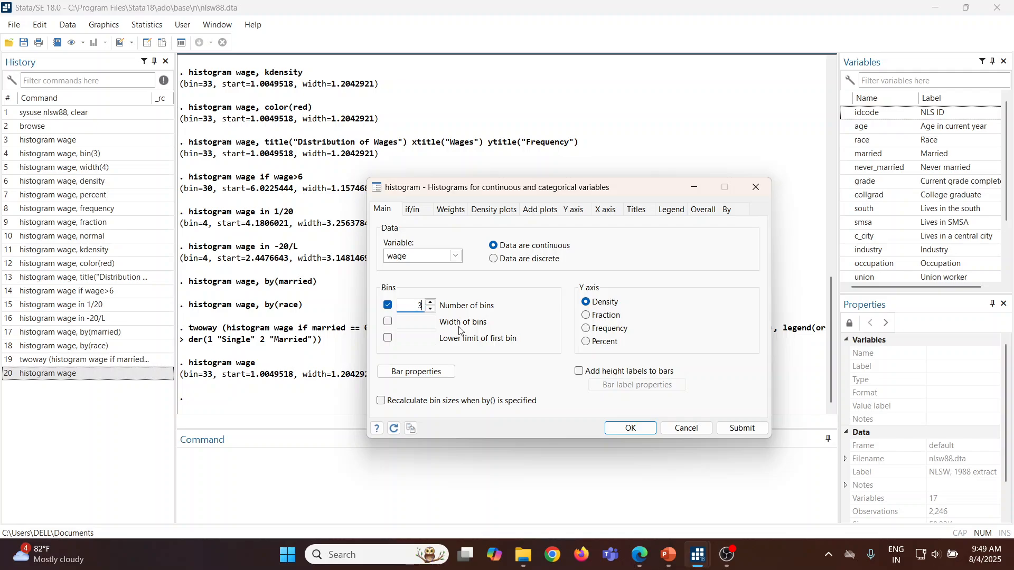
click(742, 428)
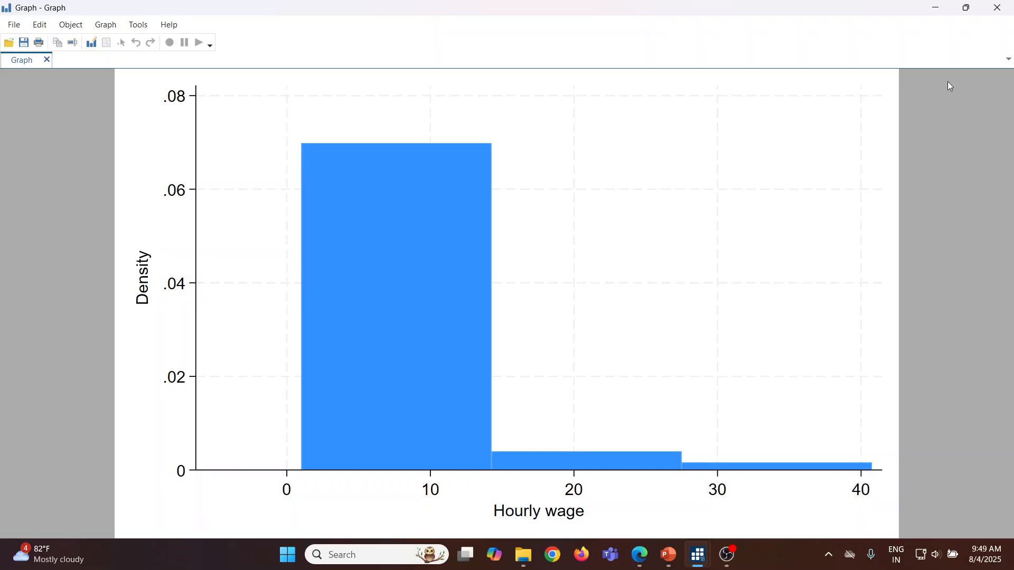
click(997, 8)
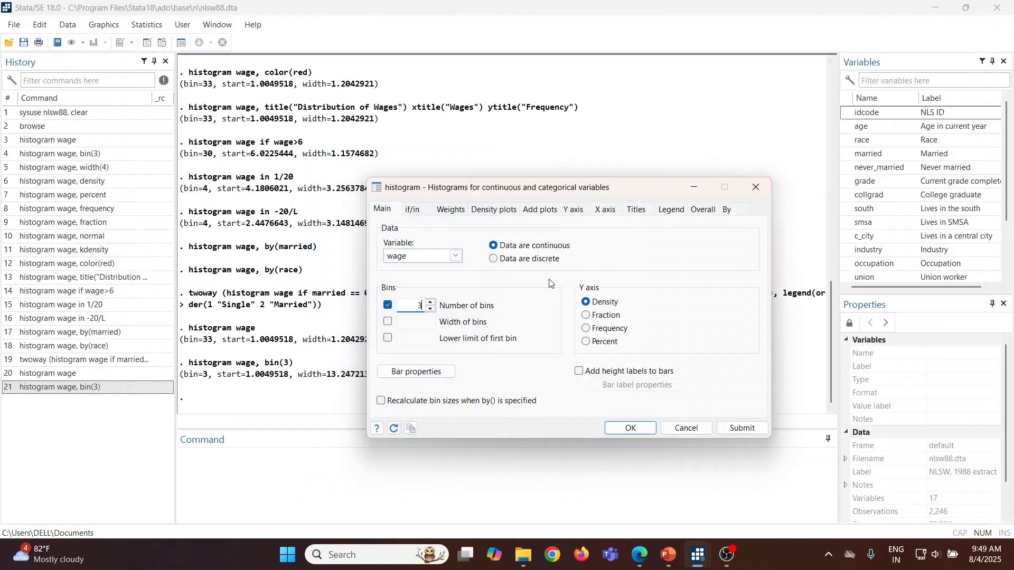
Step: Replace the number-of-bins setting with a bin width of 4, plot the wage histogram, and close the graph
click(388, 305)
click(388, 321)
click(435, 321)
text(4)
click(736, 429)
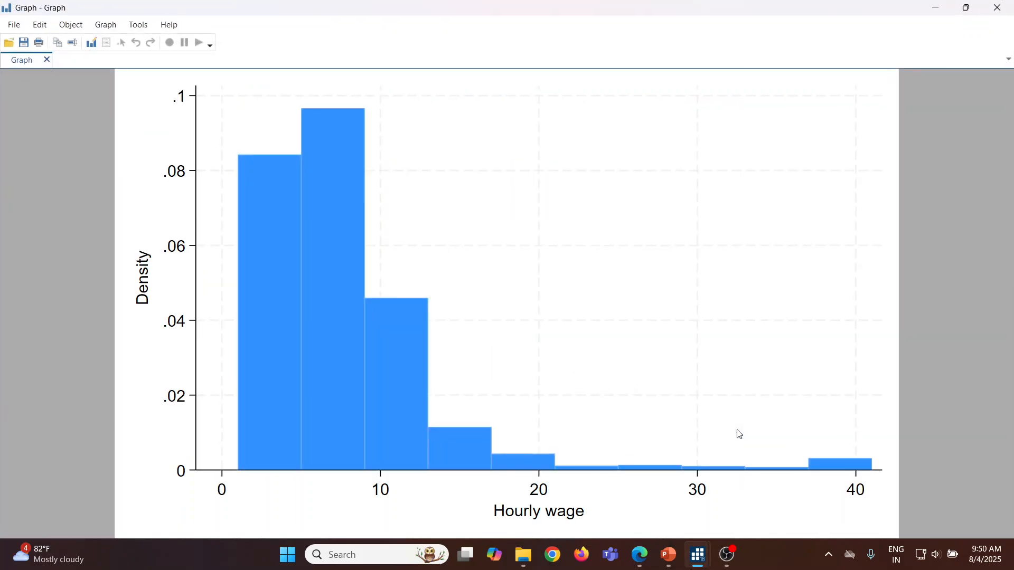
click(998, 8)
Step: Turn off the bin width setting, plot the wage histogram with a Fraction Y axis, and close the graph
click(388, 321)
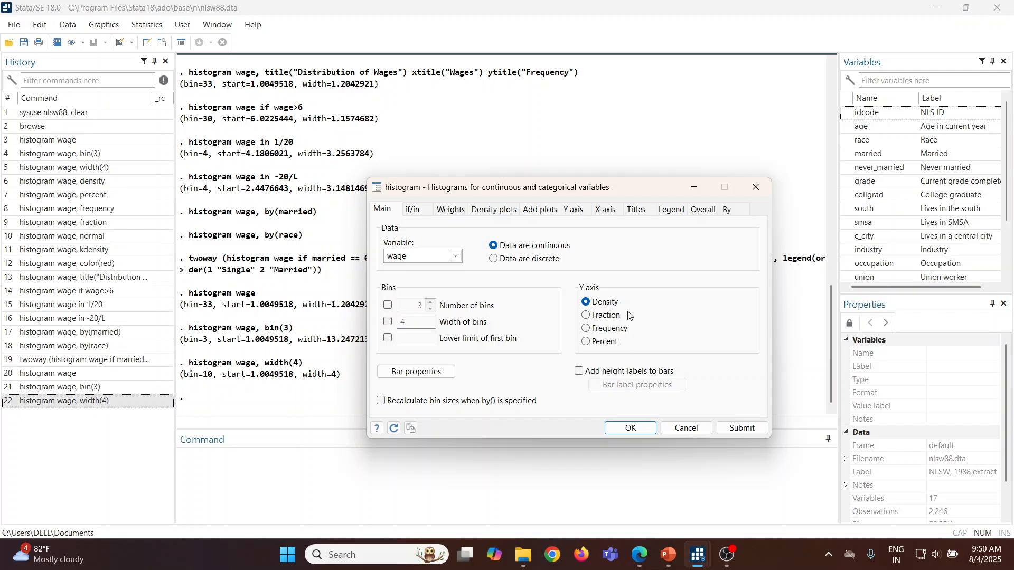
click(587, 316)
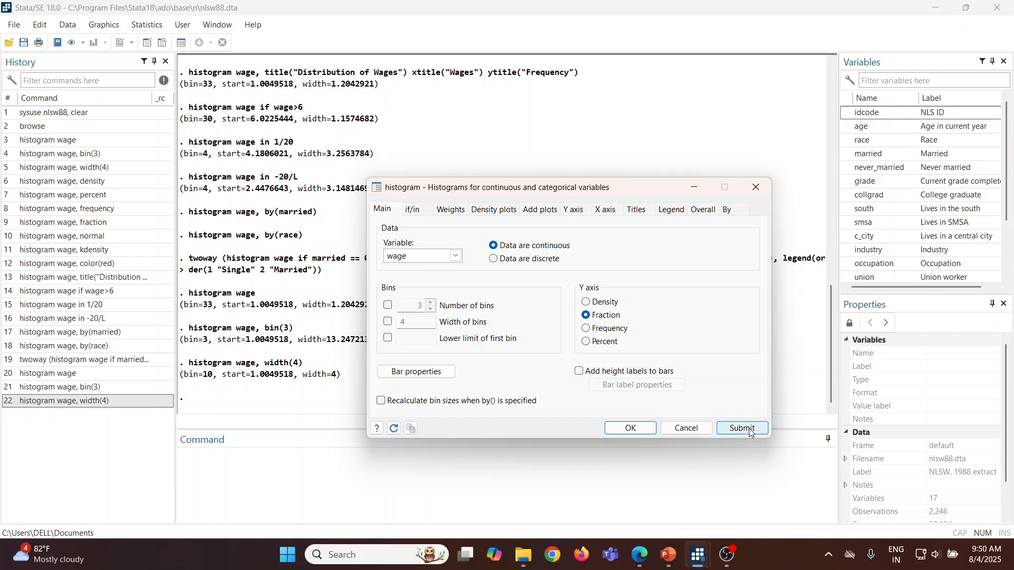
click(742, 428)
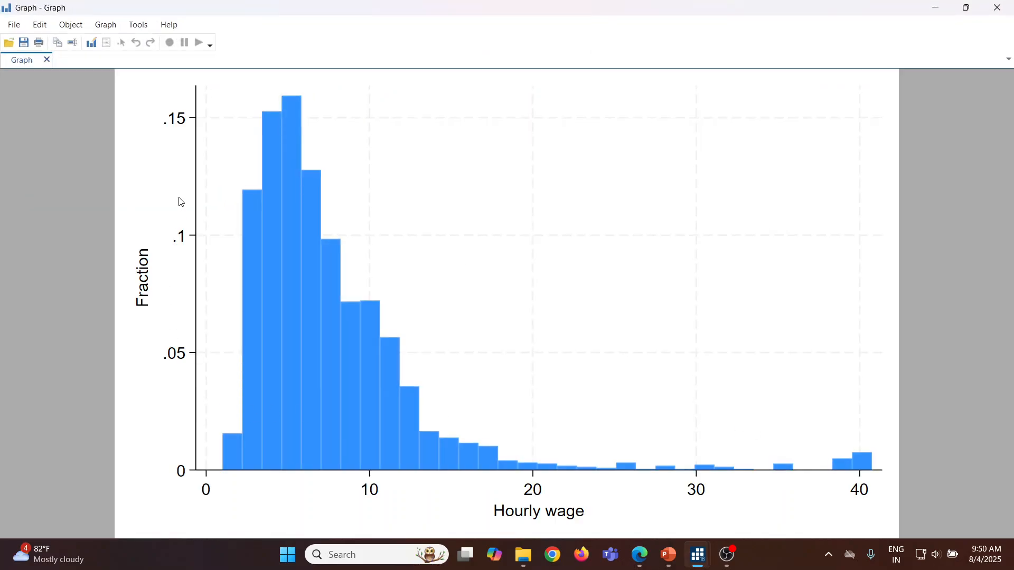
click(1003, 13)
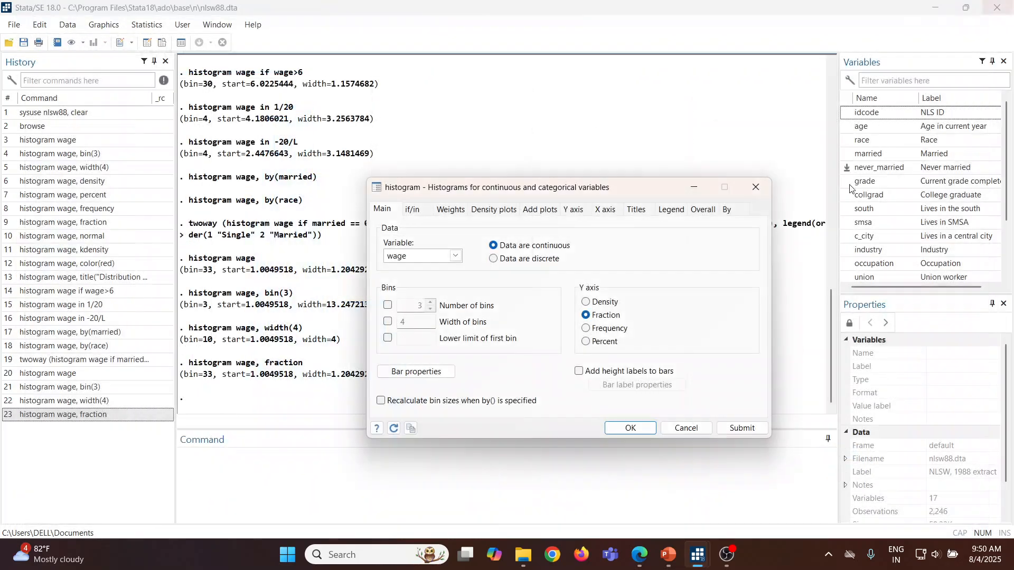
Step: Plot the wage histogram with a Frequency Y axis and close the graph
click(586, 329)
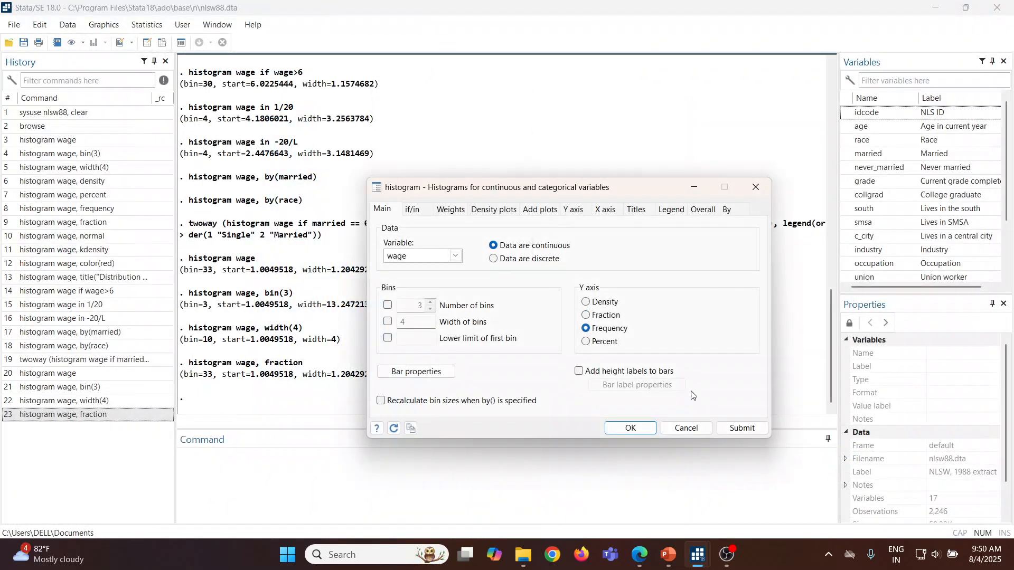
click(741, 427)
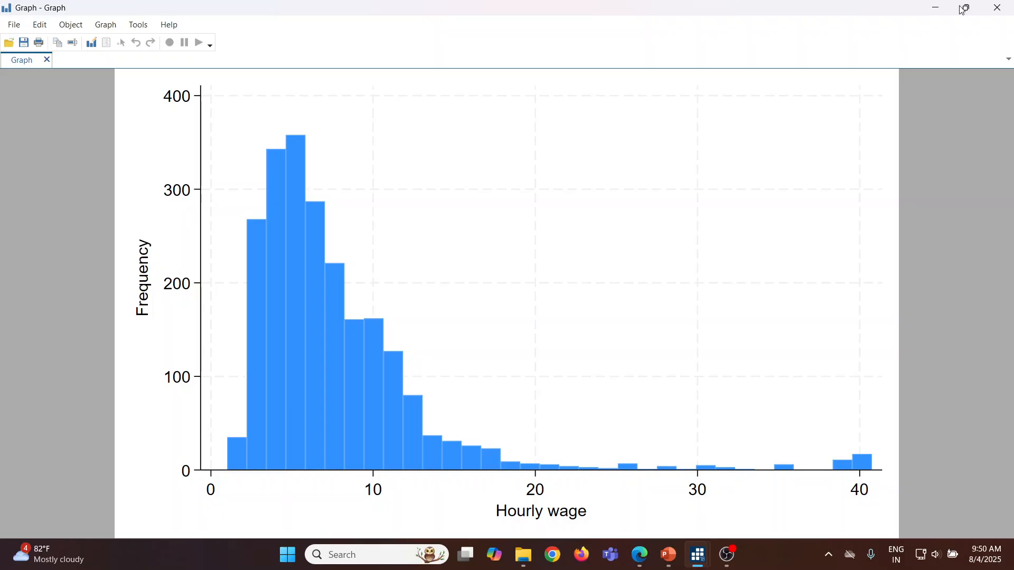
click(1006, 9)
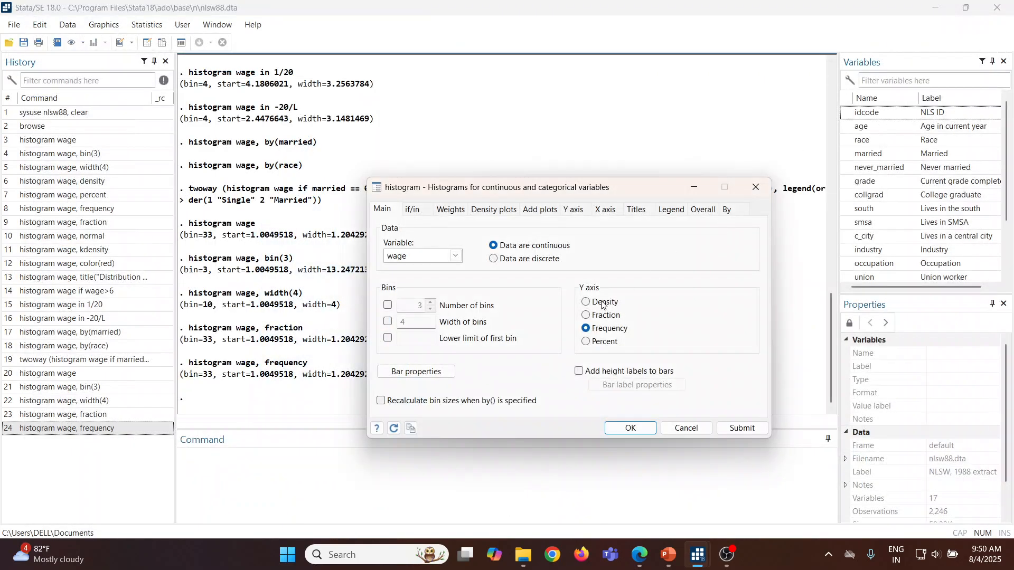
Step: Plot the wage histogram with a Percent Y axis and close the graph
click(586, 341)
click(741, 428)
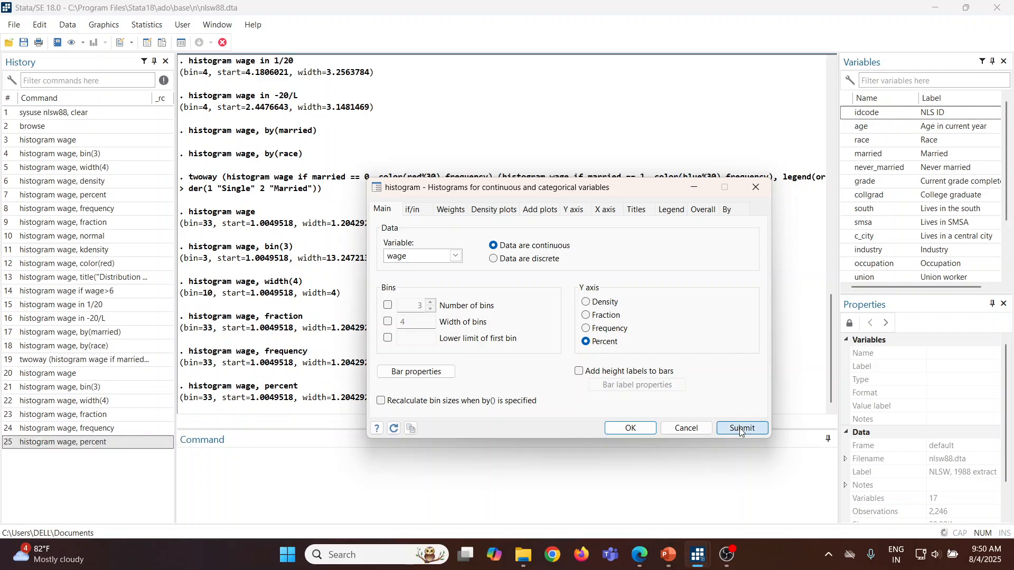
click(990, 17)
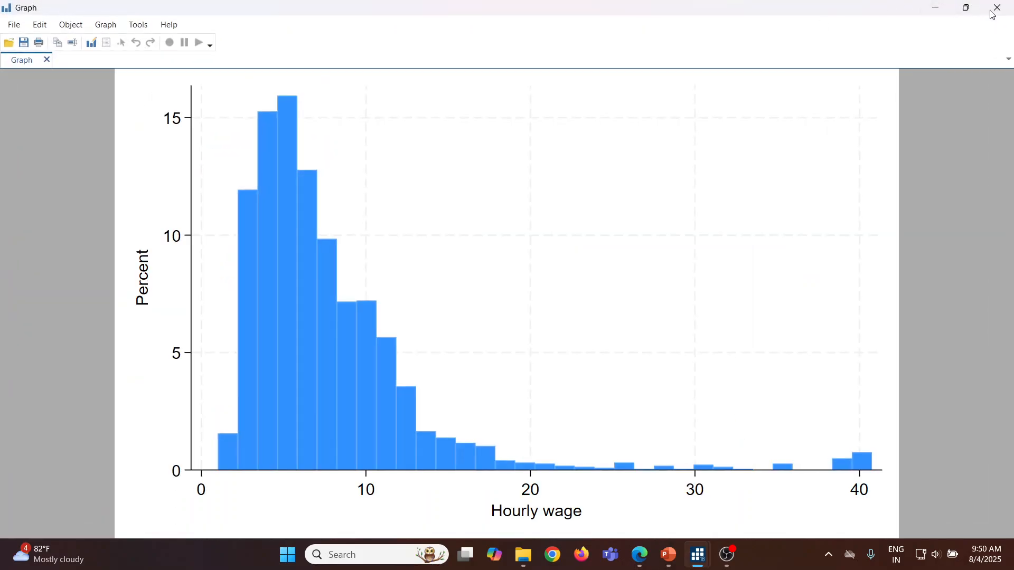
Step: Set the bars' fill intensity to 30, plot the wage histogram, and close the graph
click(437, 373)
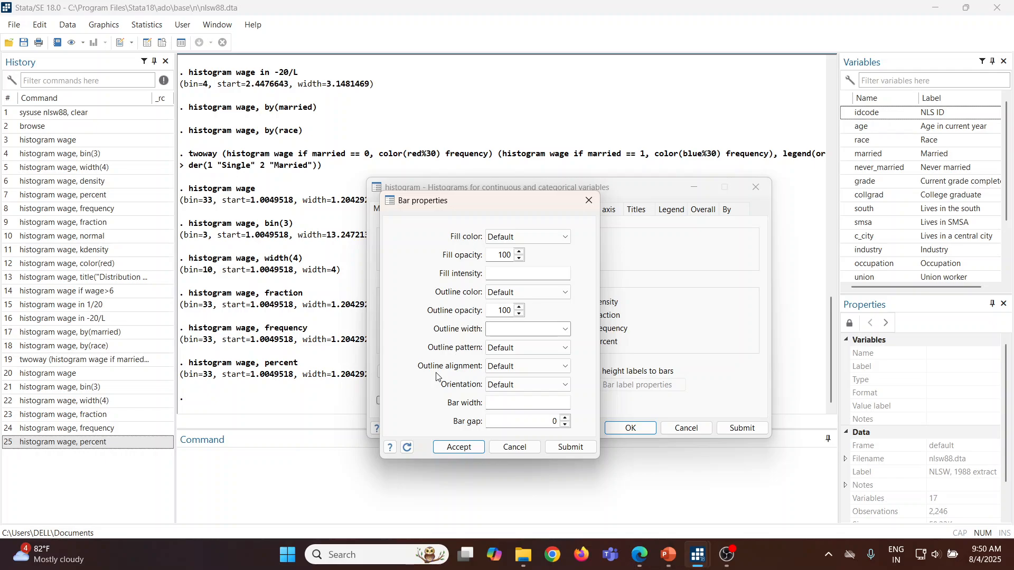
click(519, 275)
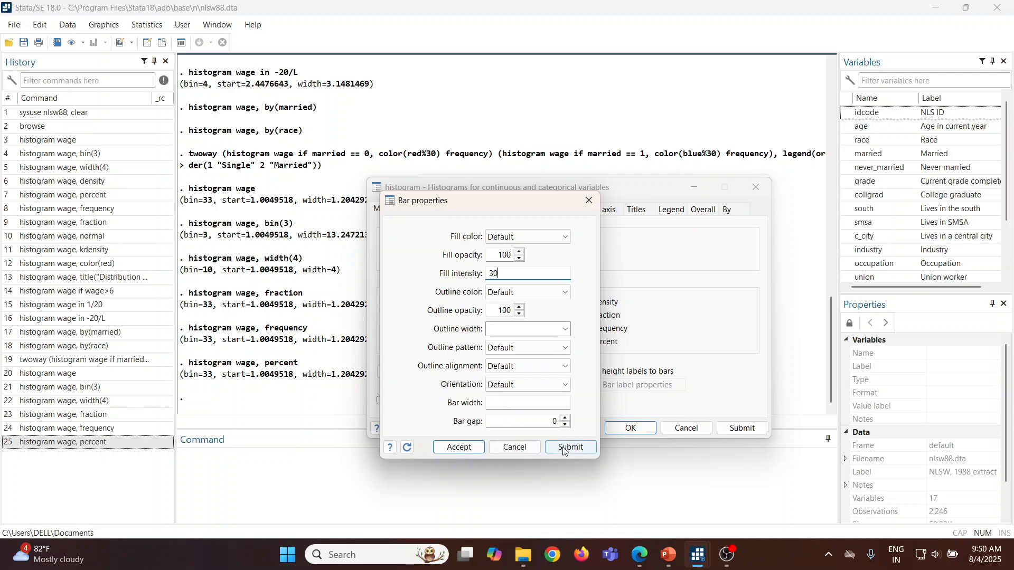
click(459, 447)
click(729, 432)
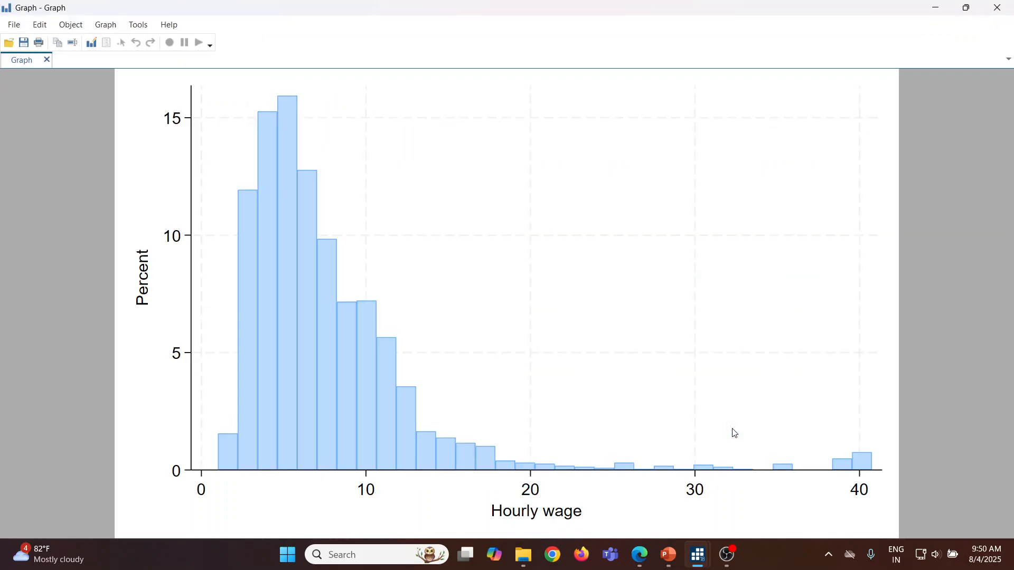
click(997, 8)
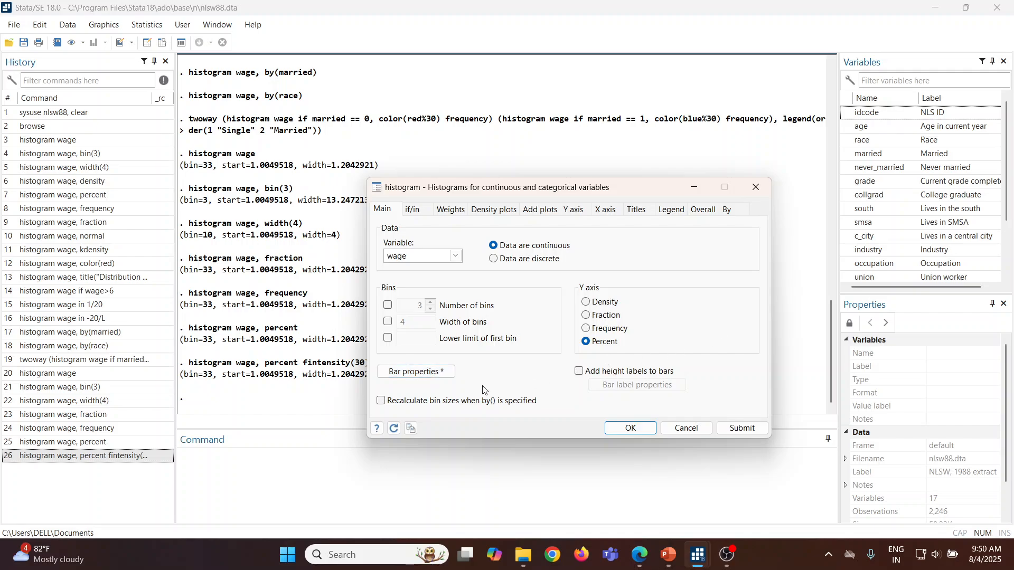
Step: Clear the fill intensity value from the bar properties and accept the change
click(426, 374)
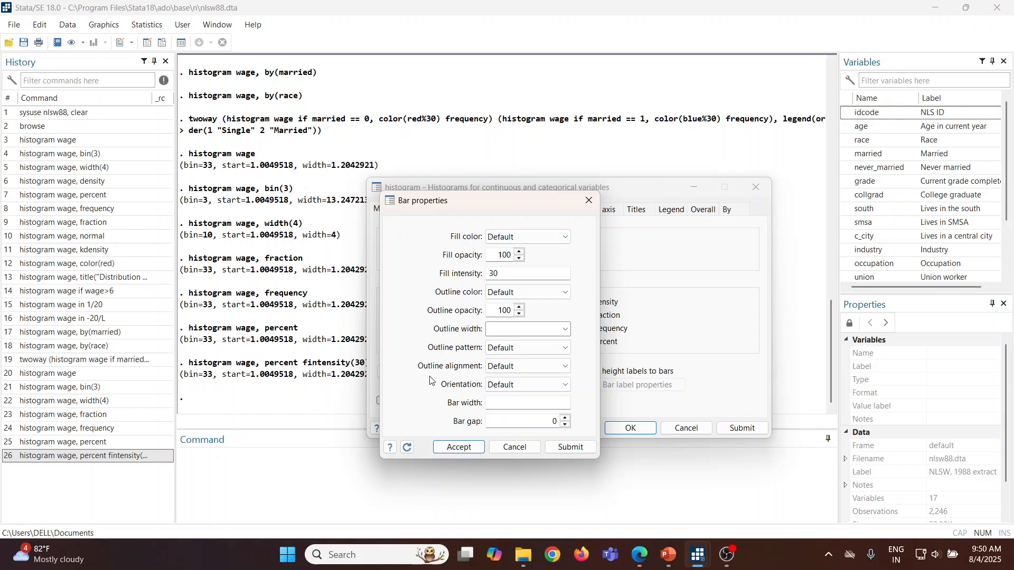
click(500, 274)
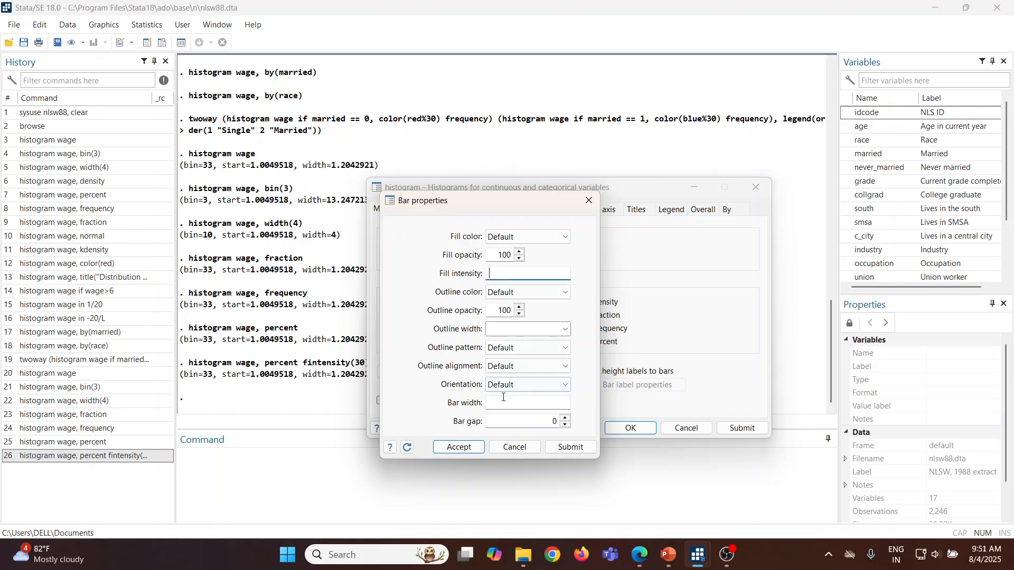
click(458, 447)
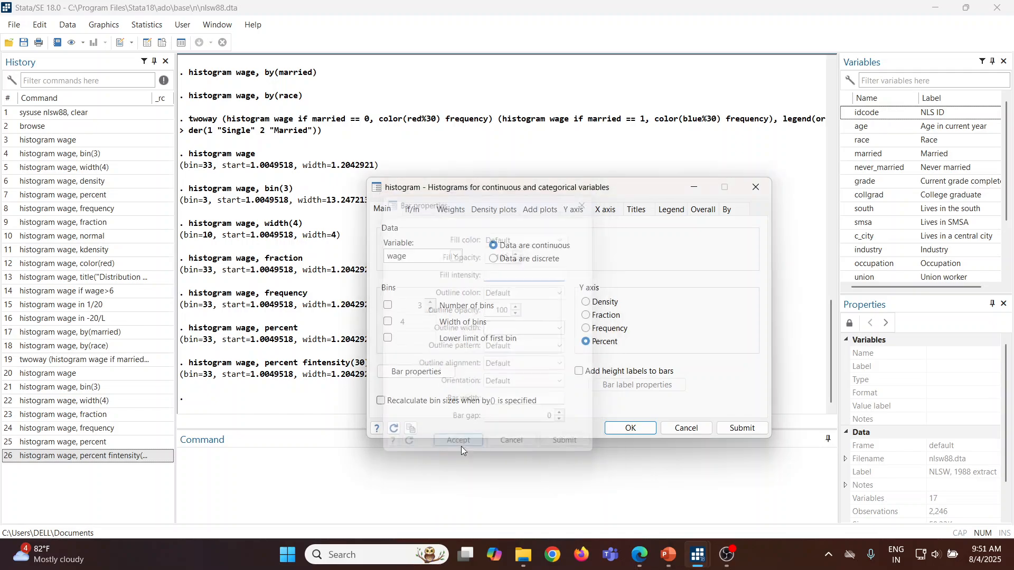
Step: Add a normal-density plot to the percent histogram of wage, plot it, and close the graph
click(493, 212)
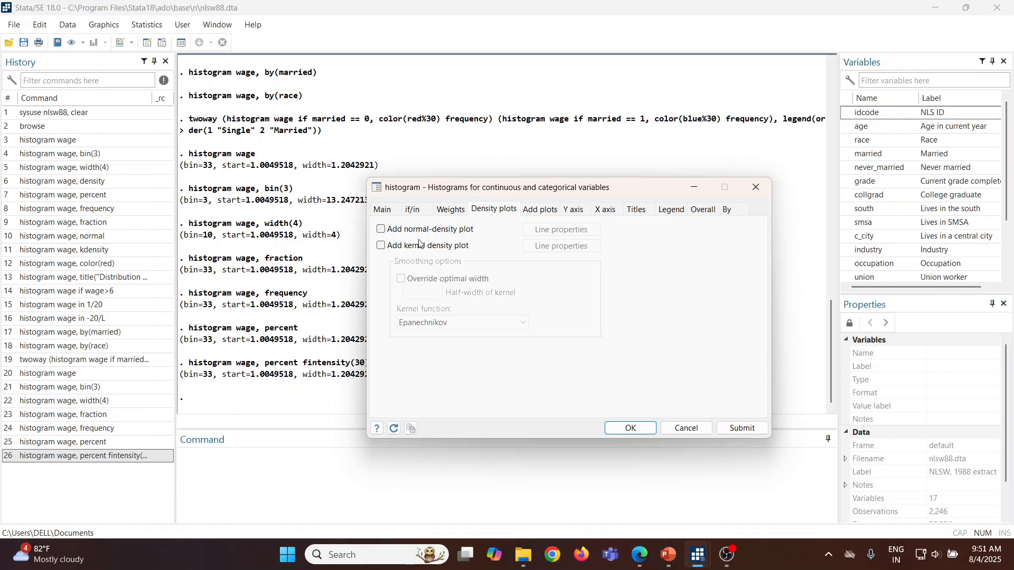
click(744, 427)
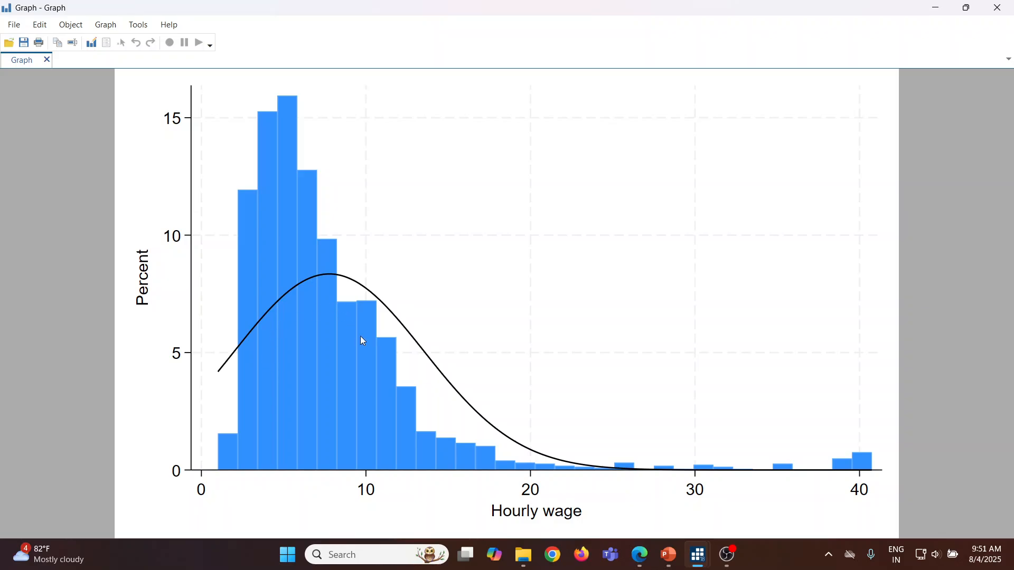
click(998, 7)
Step: Replace the normal-density plot with a kernel density plot, draw the wage histogram twice, and close each graph
click(381, 230)
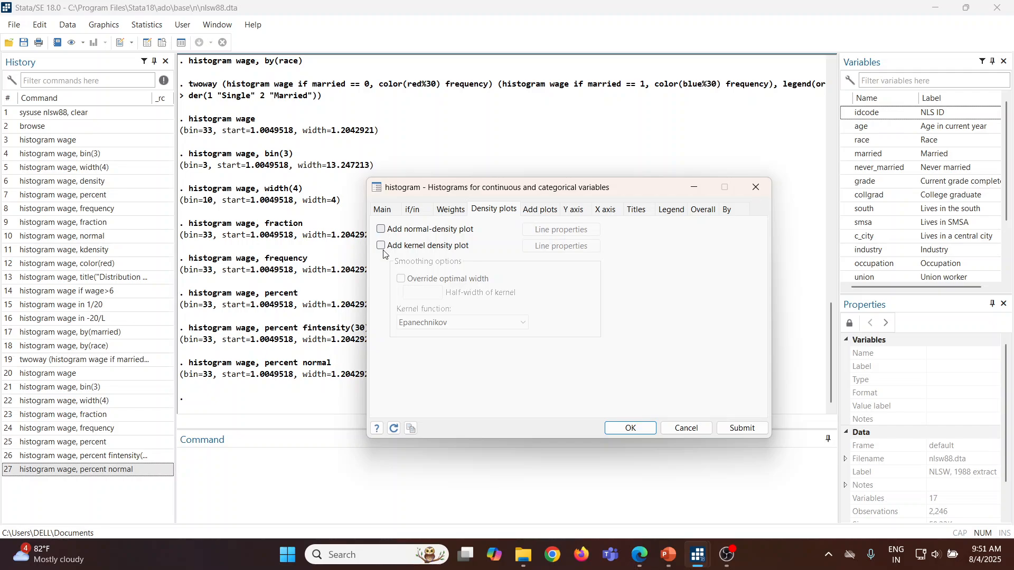
click(382, 246)
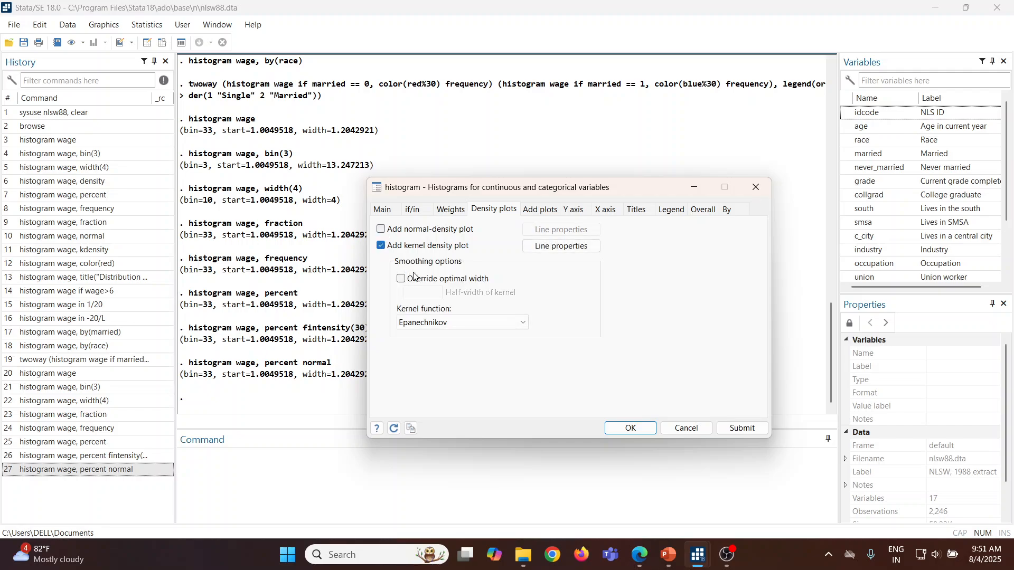
click(741, 429)
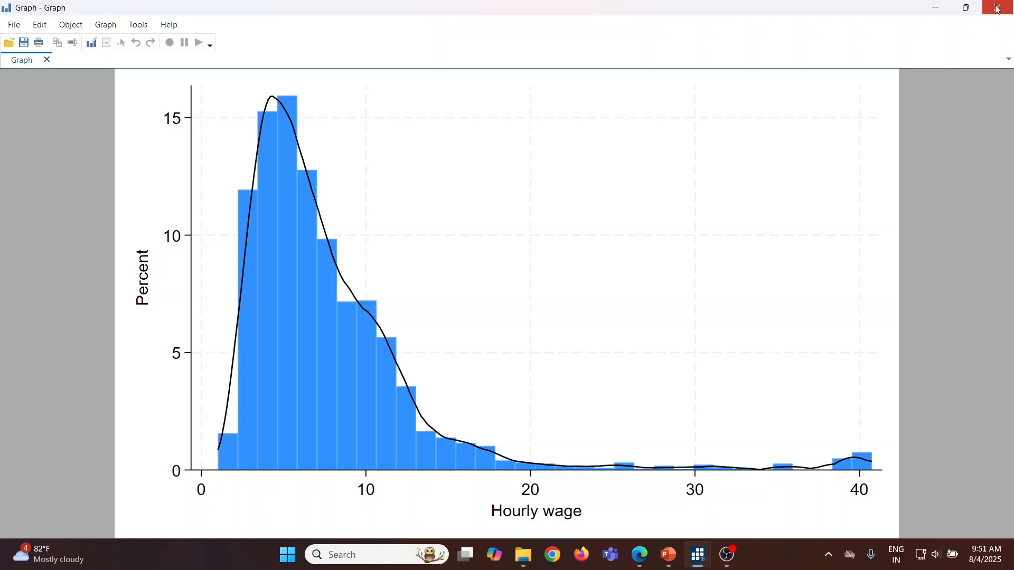
click(997, 7)
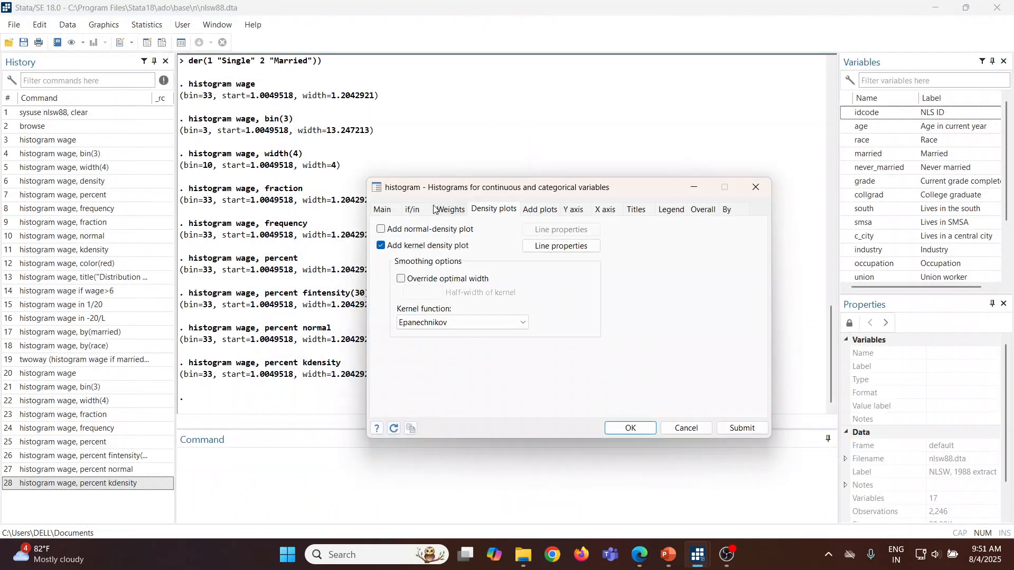
click(741, 429)
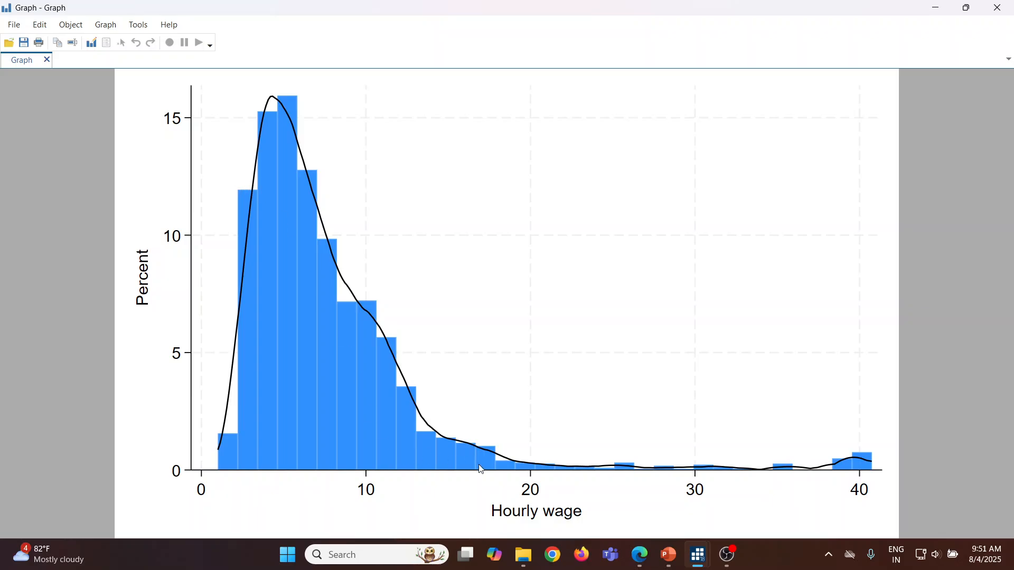
click(997, 7)
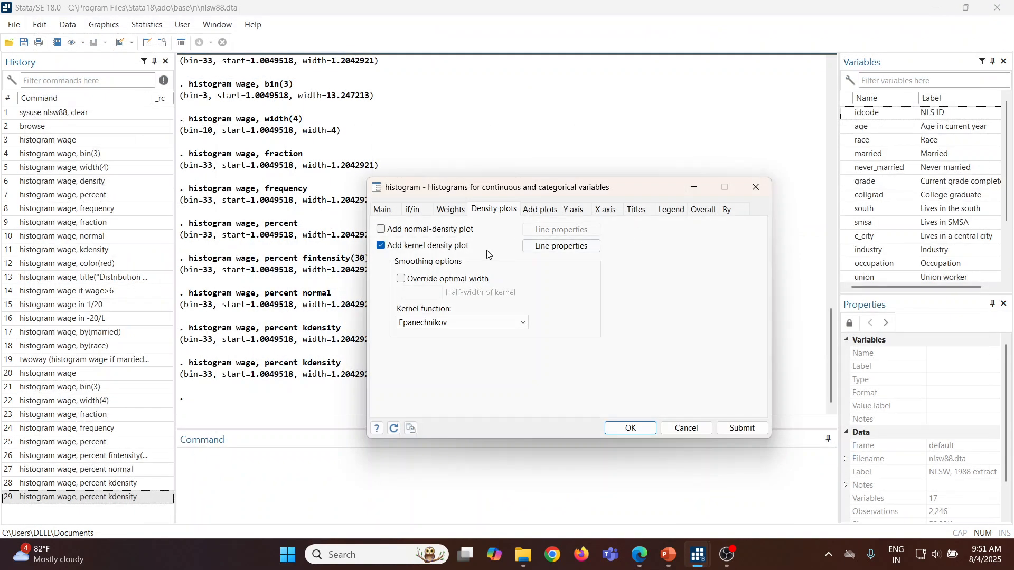
Step: Add the normal-density plot alongside the kernel density plot, draw the wage histogram, and close the graph
click(384, 230)
click(751, 427)
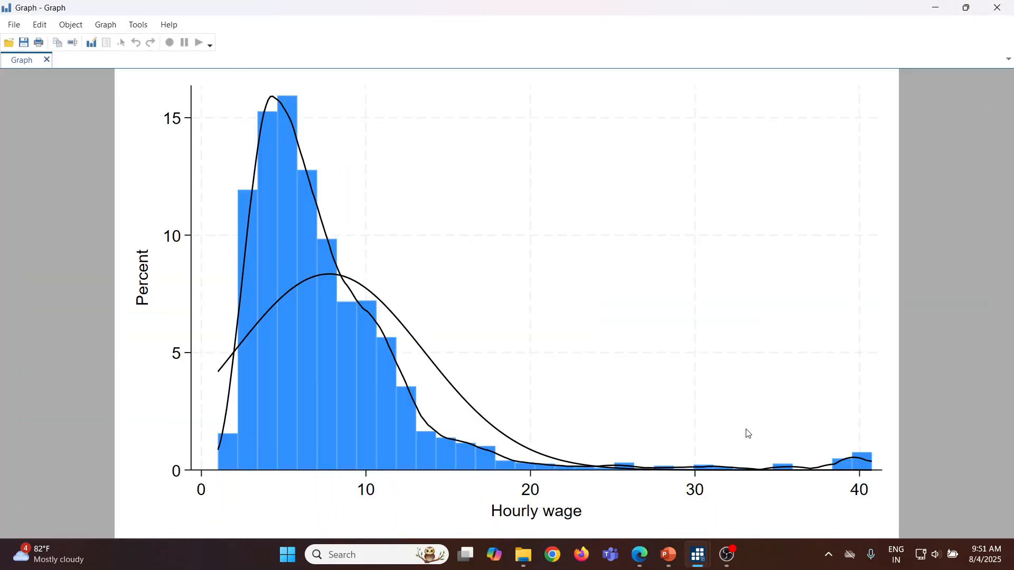
click(997, 8)
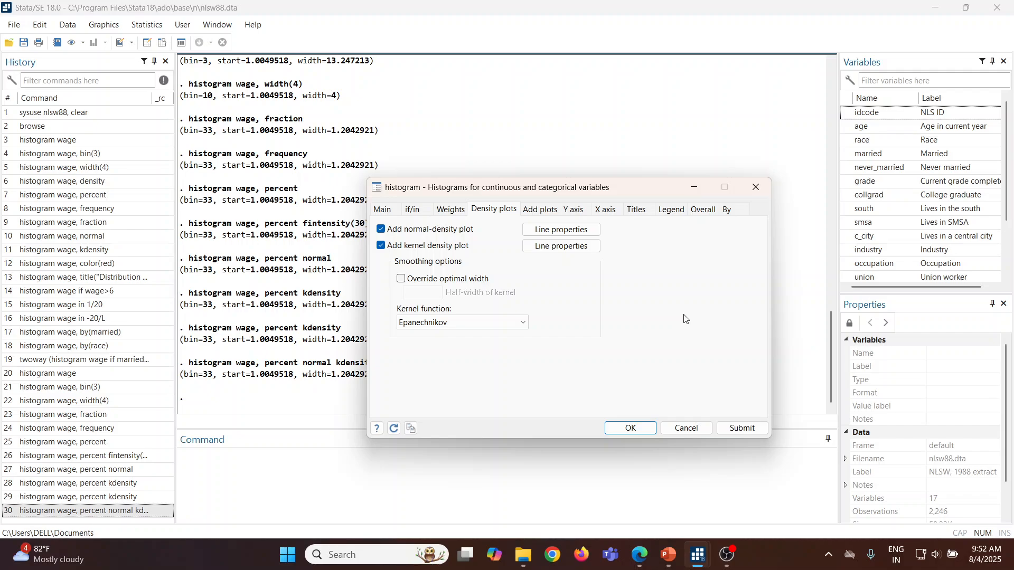
Step: Remove both density plots, draw the percent histogram of wage as subgraphs by married, and close the graph
click(380, 230)
click(381, 247)
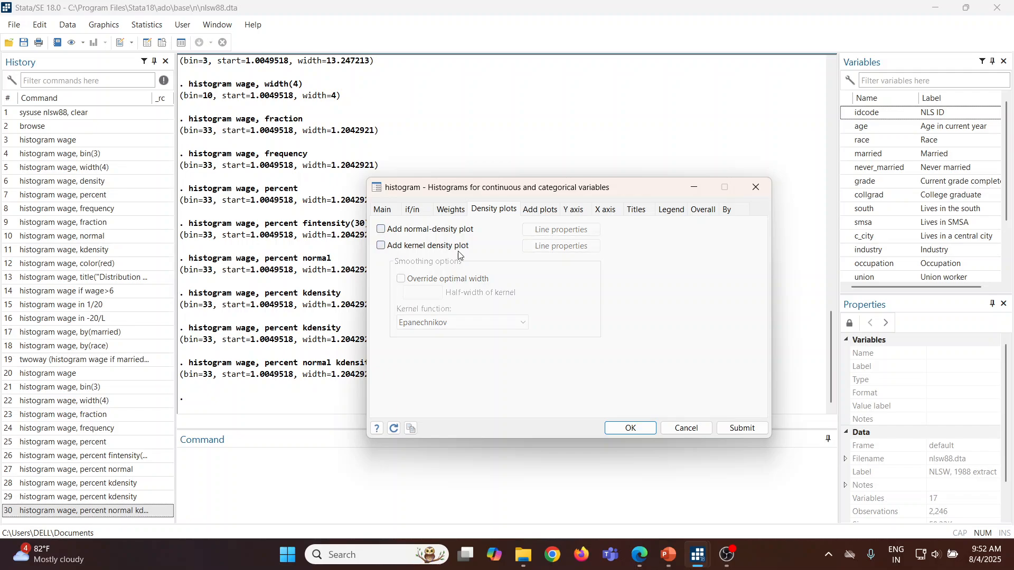
click(729, 211)
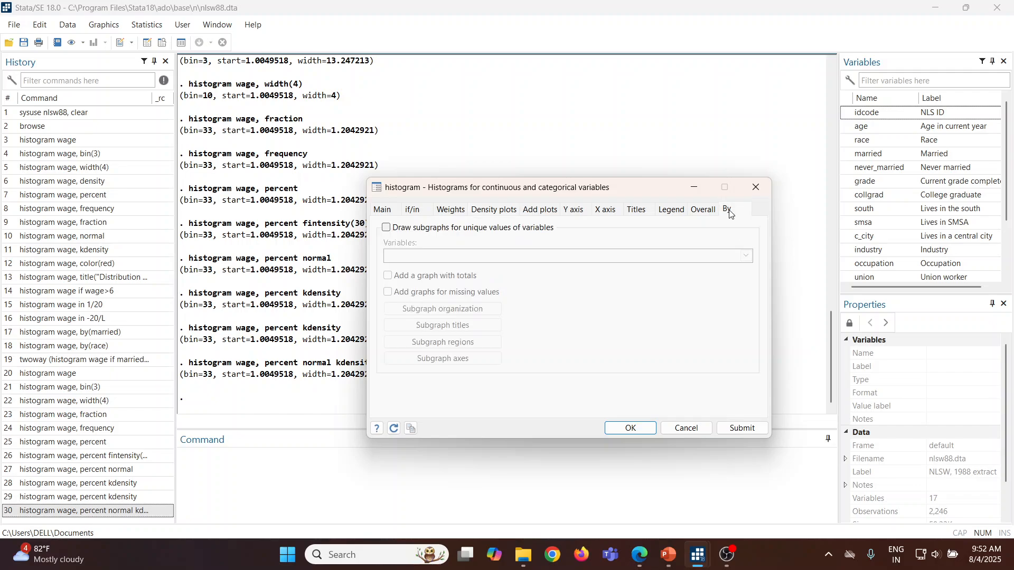
click(387, 229)
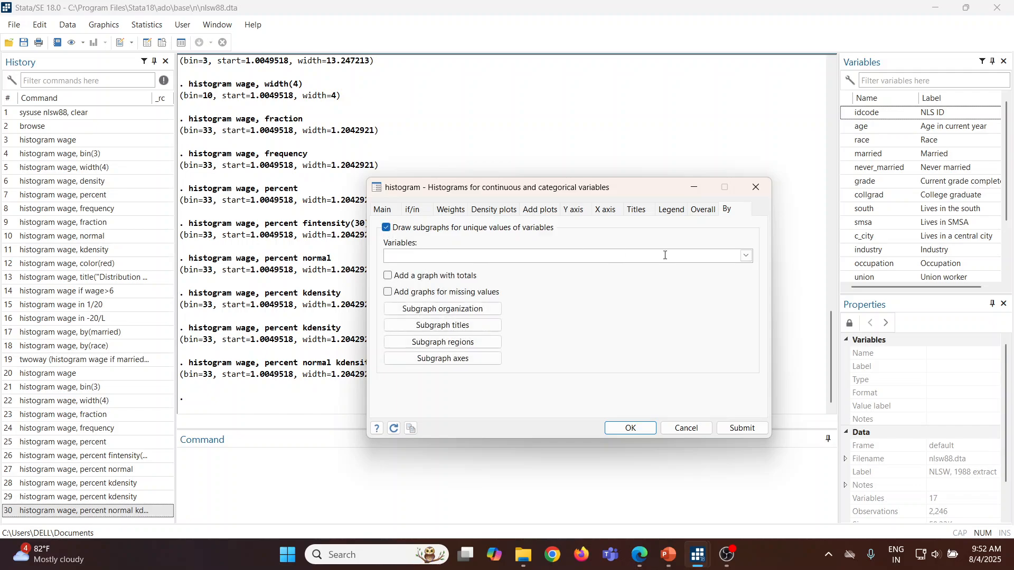
click(747, 256)
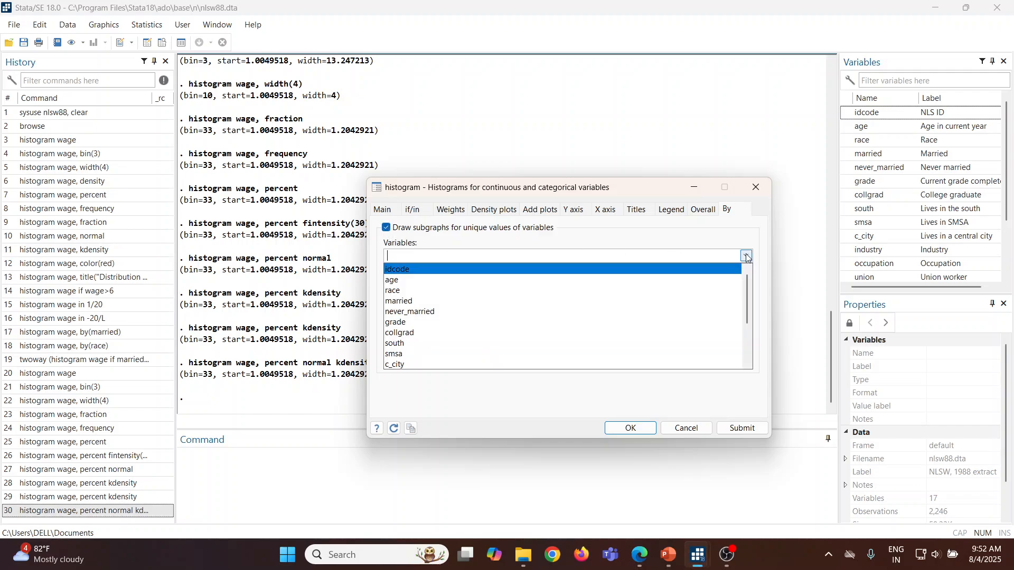
click(457, 304)
click(749, 430)
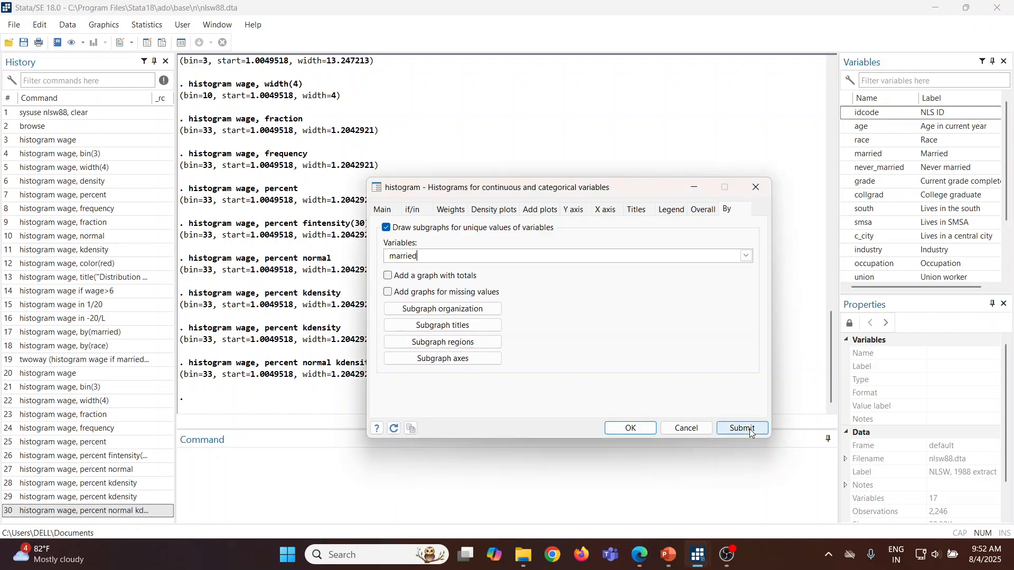
click(750, 432)
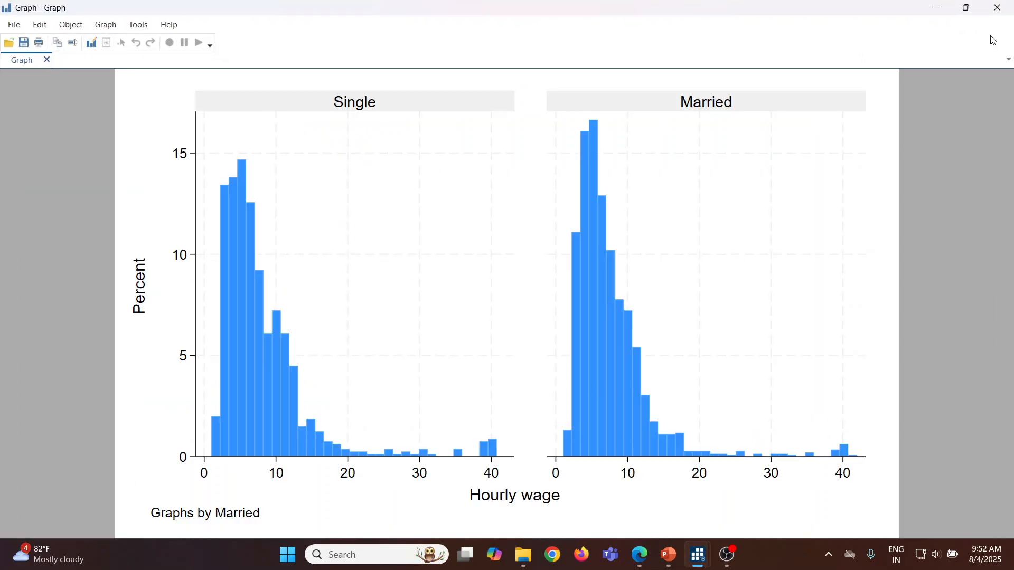
click(998, 8)
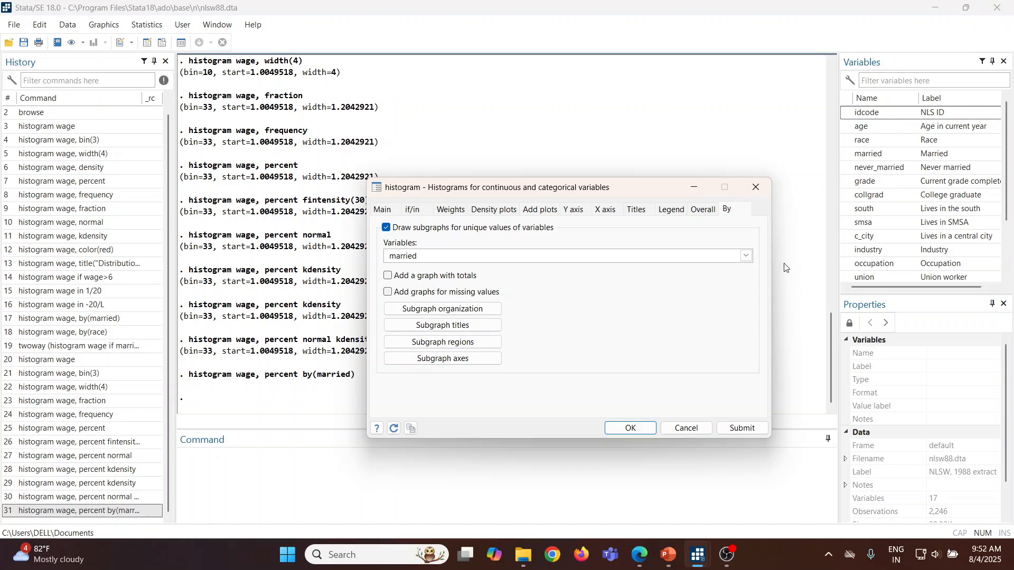
Step: Add race to the subgraph variables alongside married, draw the wage histograms, and close the graph
click(745, 257)
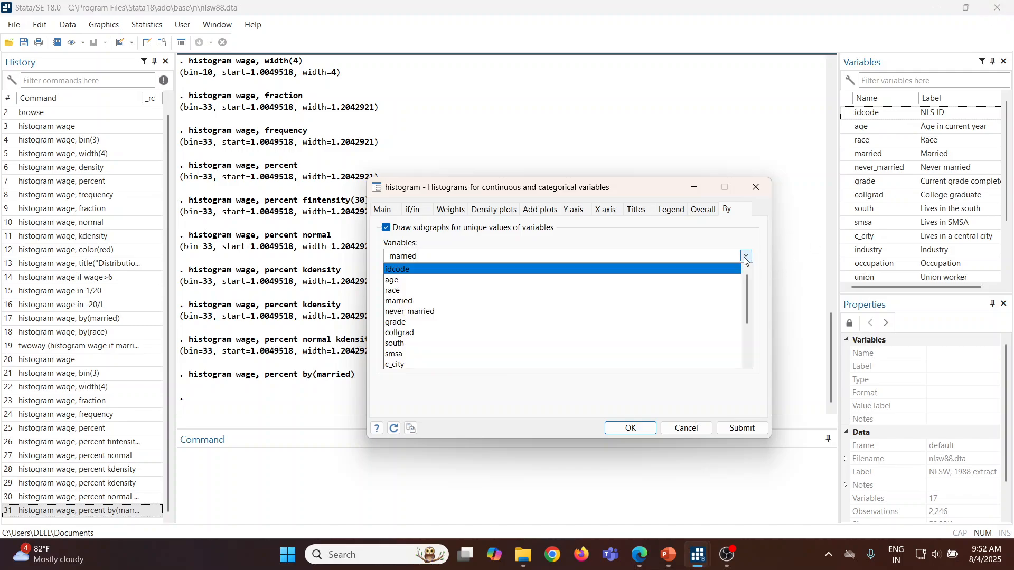
click(623, 292)
click(744, 431)
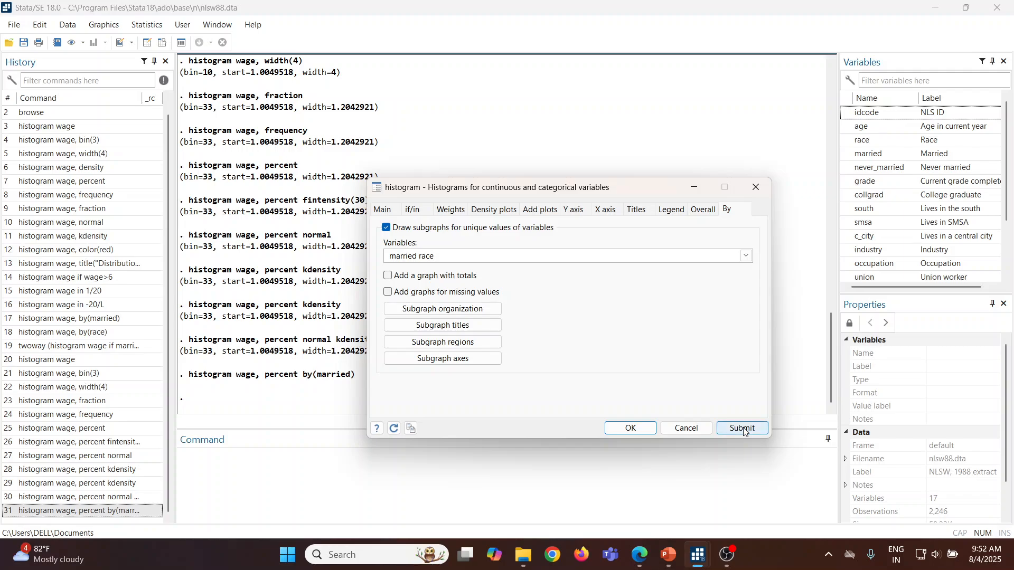
click(744, 429)
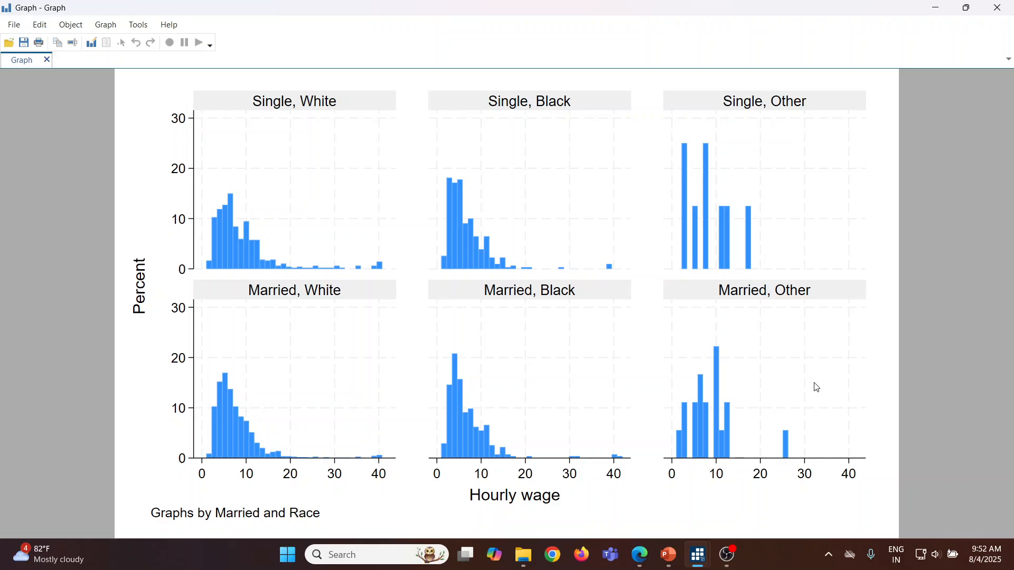
click(997, 8)
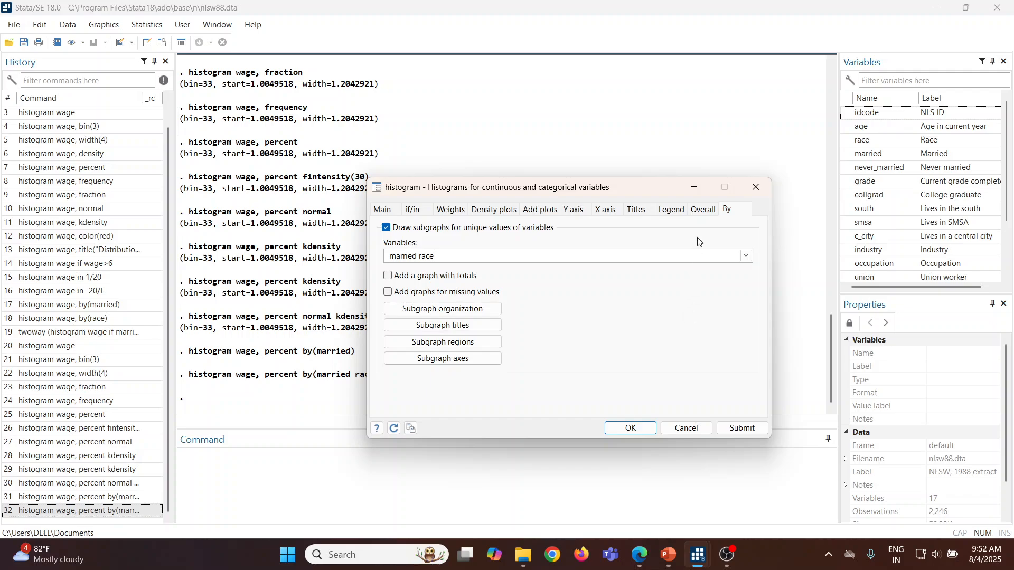
Step: Set the graph scheme to s2 monochrome, draw the wage histograms by married and race, and close the graph
click(704, 213)
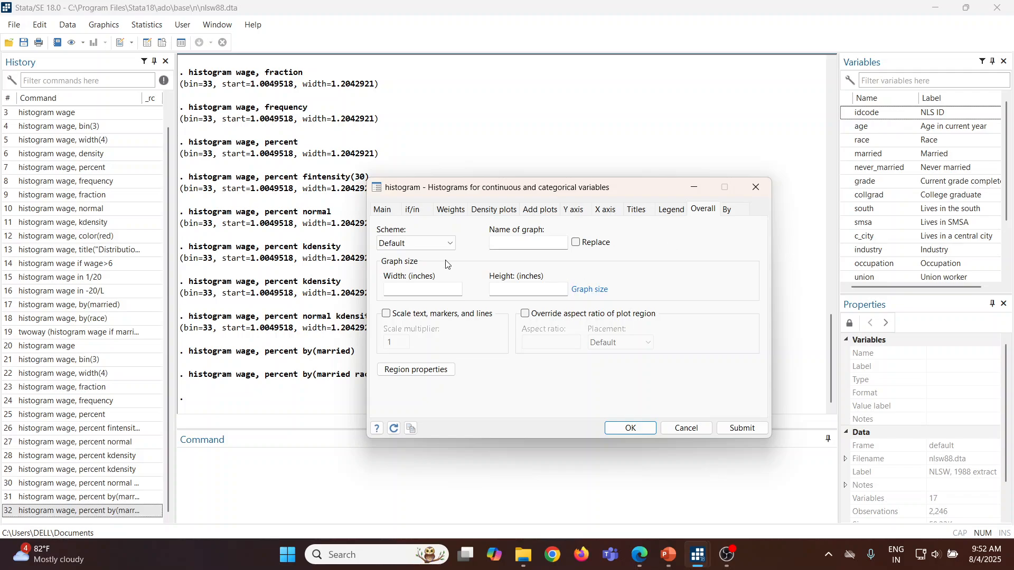
click(450, 244)
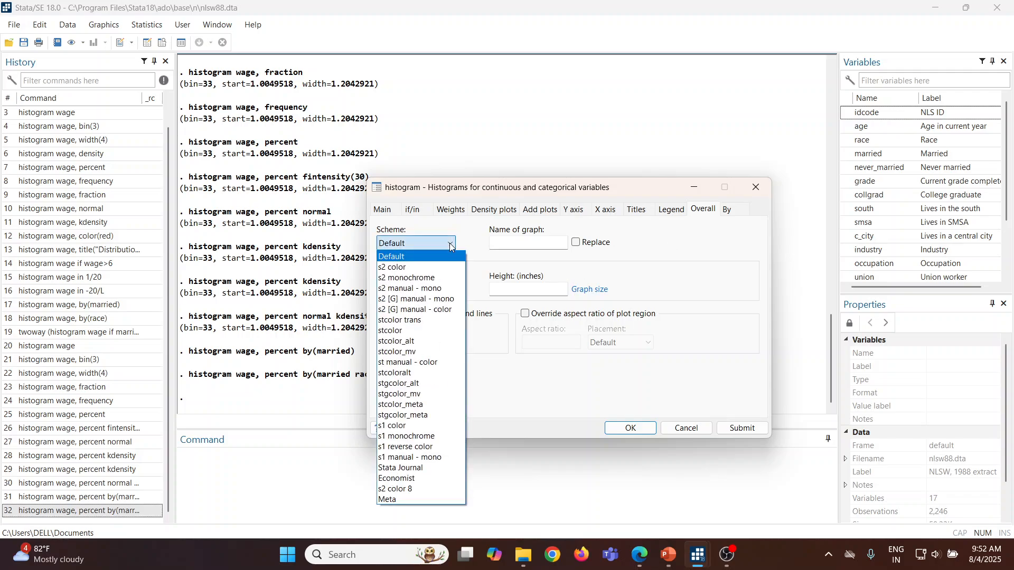
click(437, 279)
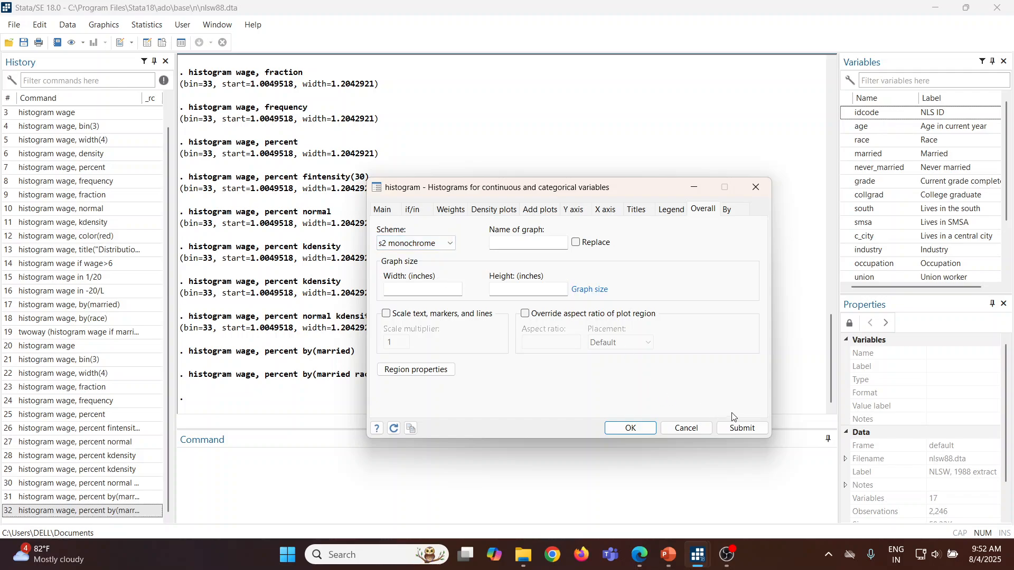
click(740, 429)
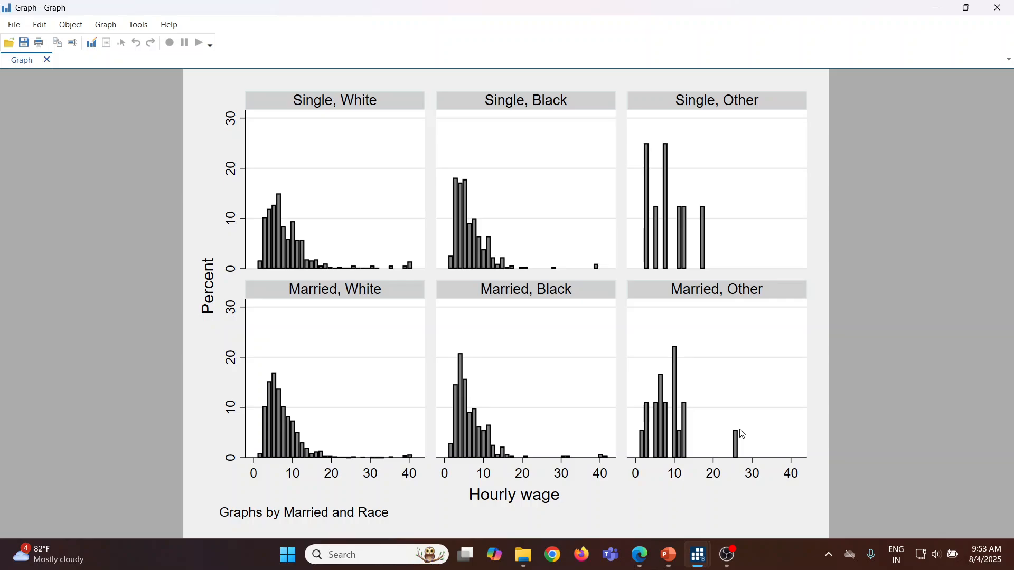
click(998, 7)
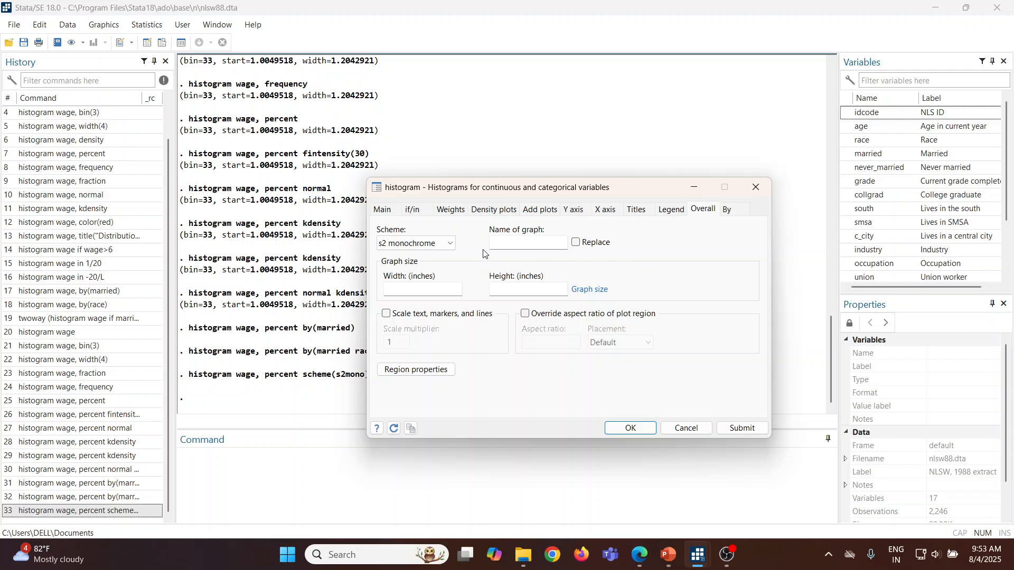
Step: Reset the graph scheme to Default and turn off drawing subgraphs for unique values of variables
click(452, 244)
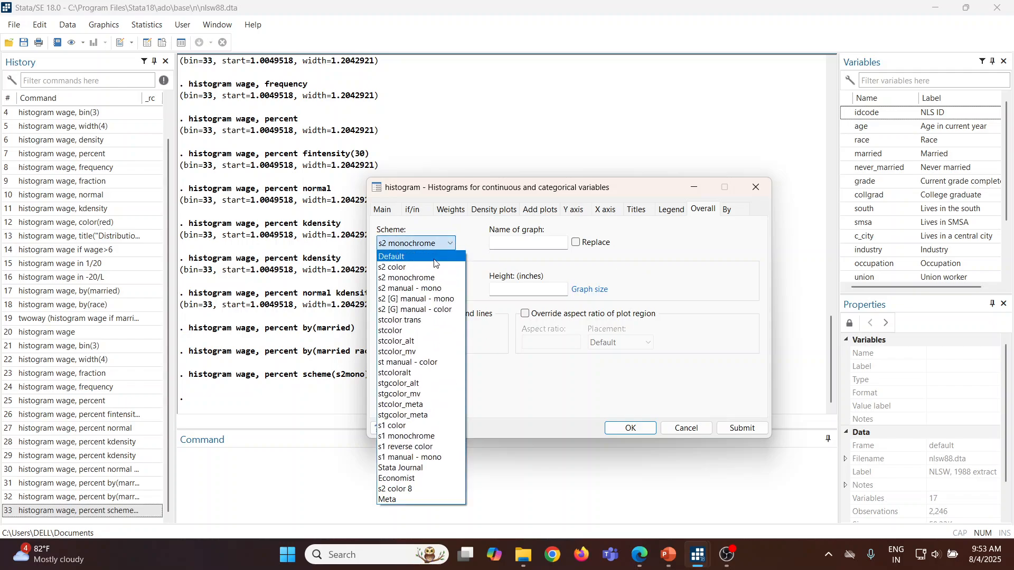
click(435, 259)
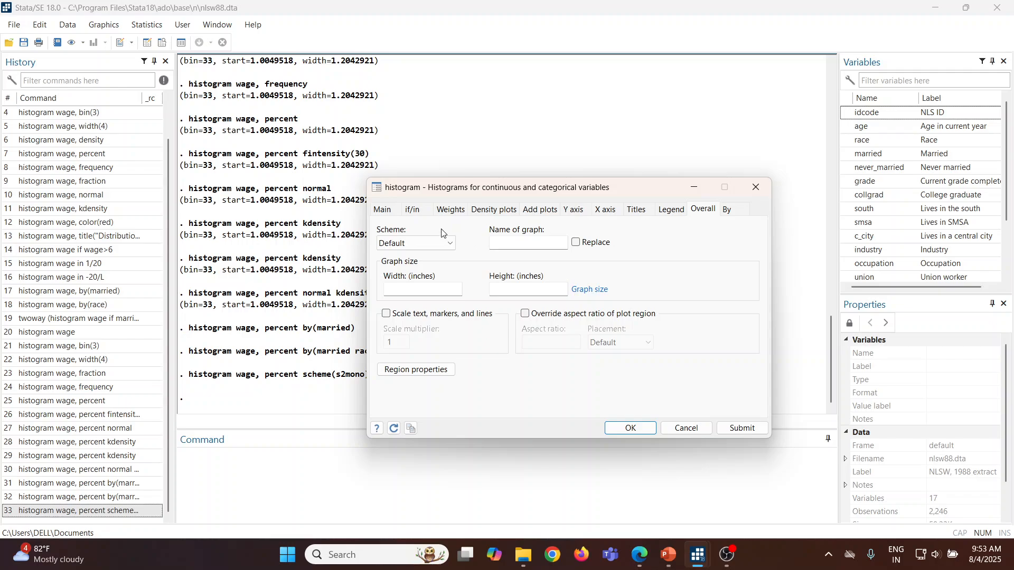
click(414, 210)
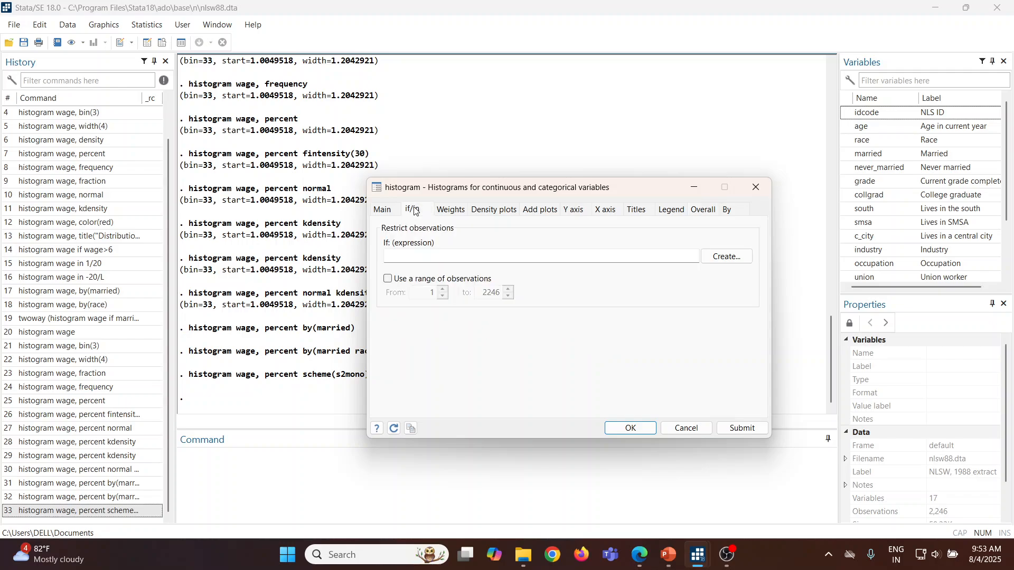
click(727, 209)
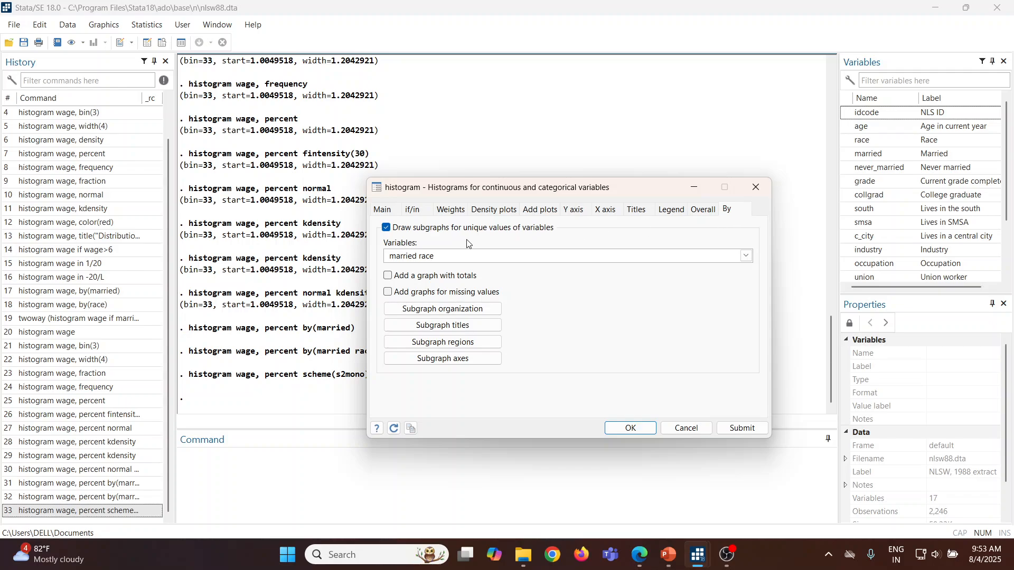
click(386, 230)
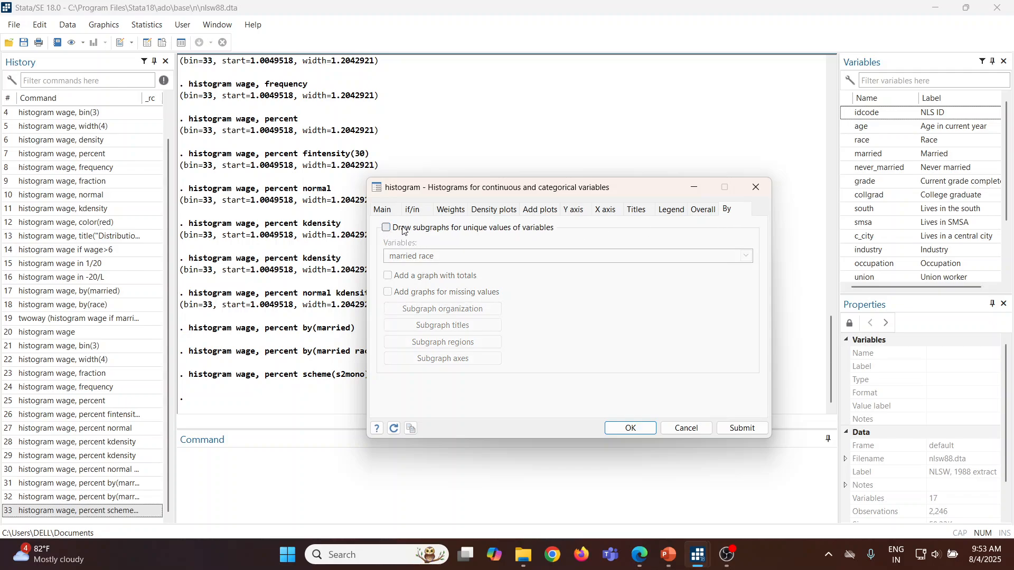
Step: Build the if expression wage >6 with the Expression Builder, draw the restricted percent histogram, and close the graph
click(412, 213)
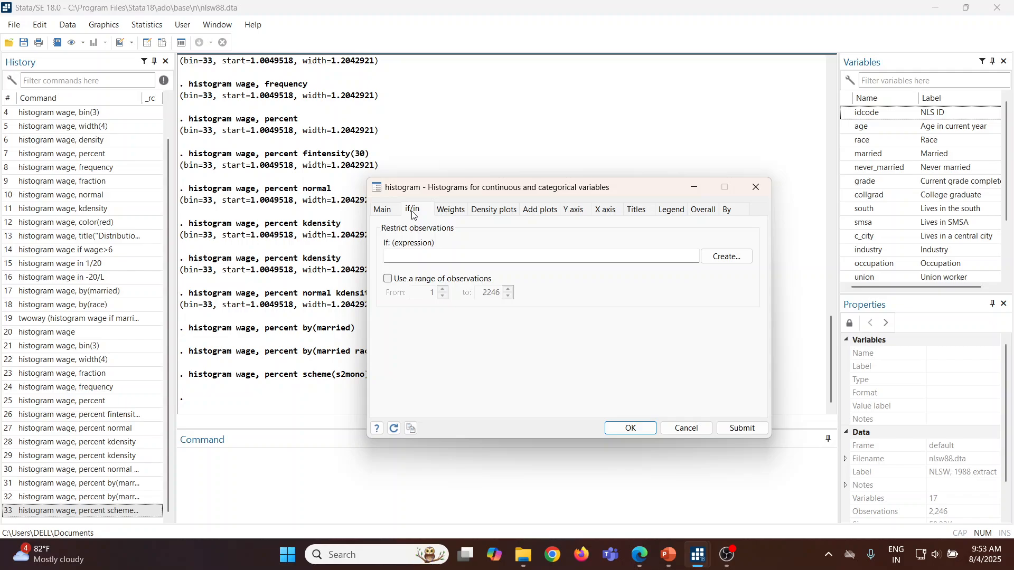
click(733, 257)
click(478, 341)
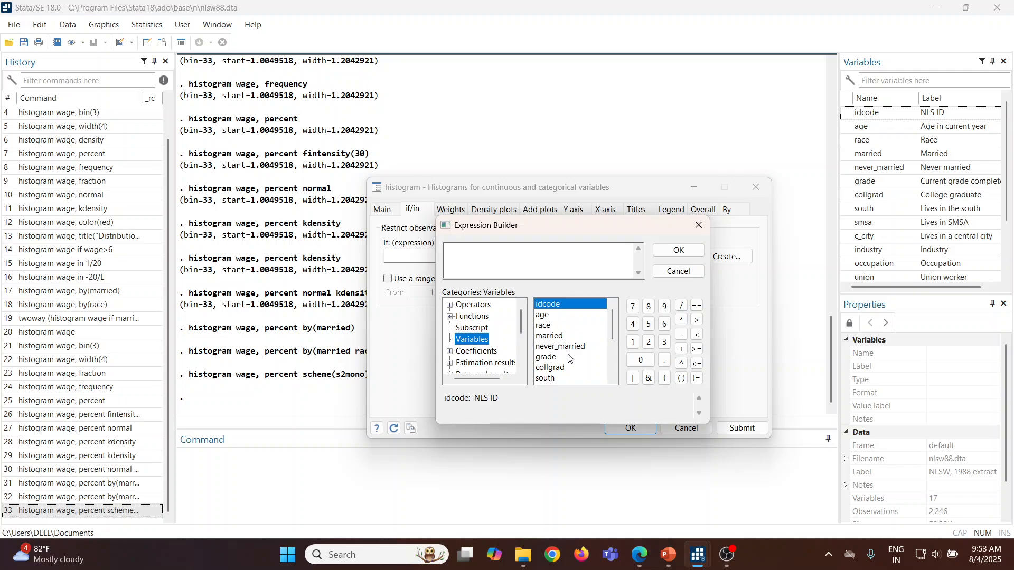
drag(613, 331, 616, 364)
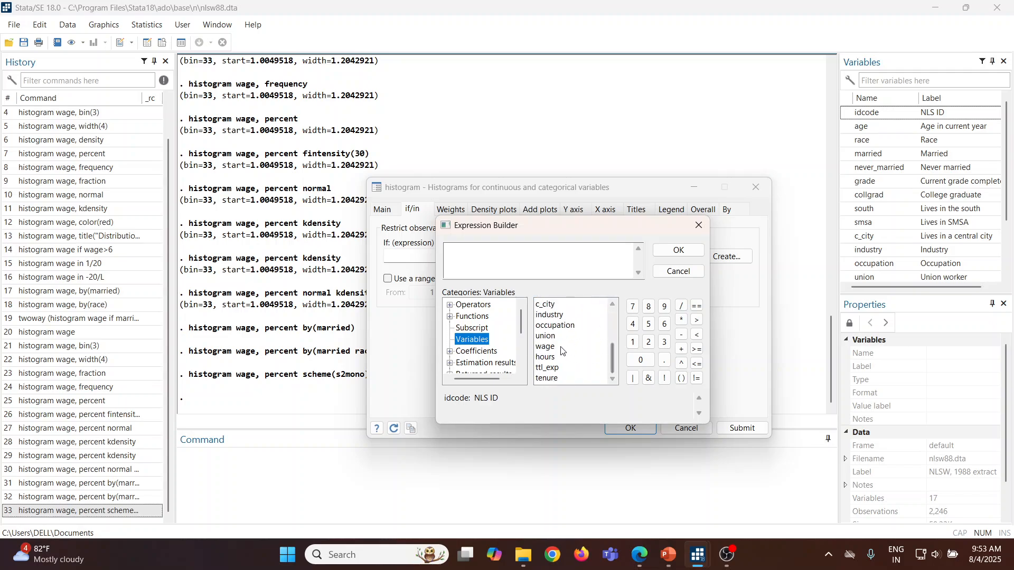
double_click(547, 347)
click(480, 250)
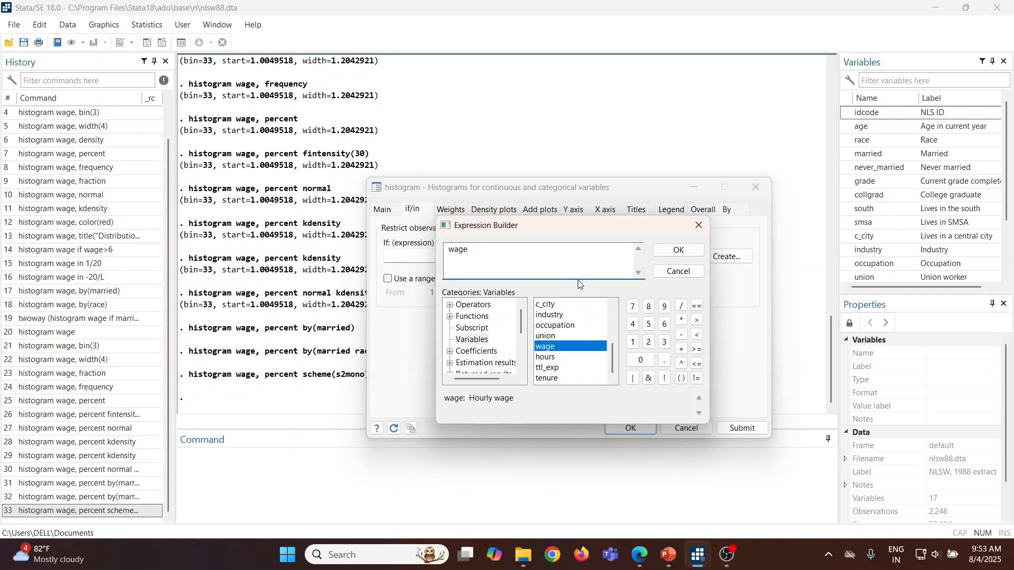
click(697, 320)
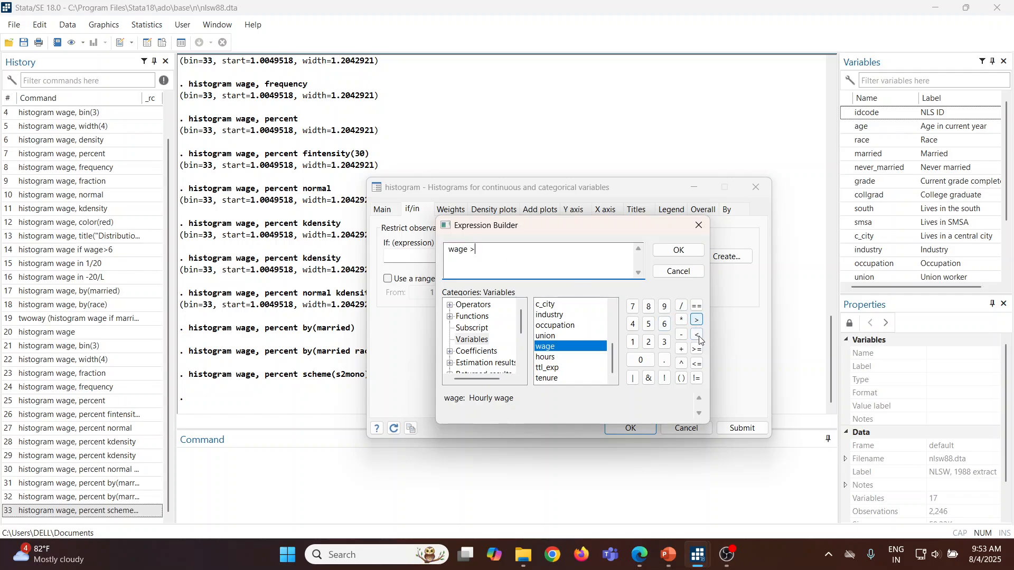
click(664, 324)
click(676, 250)
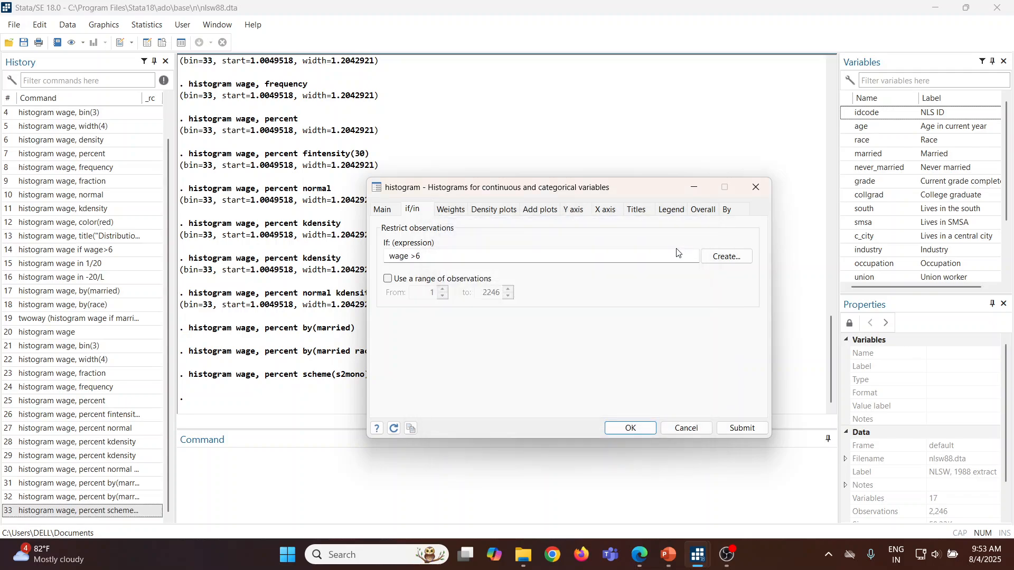
click(743, 428)
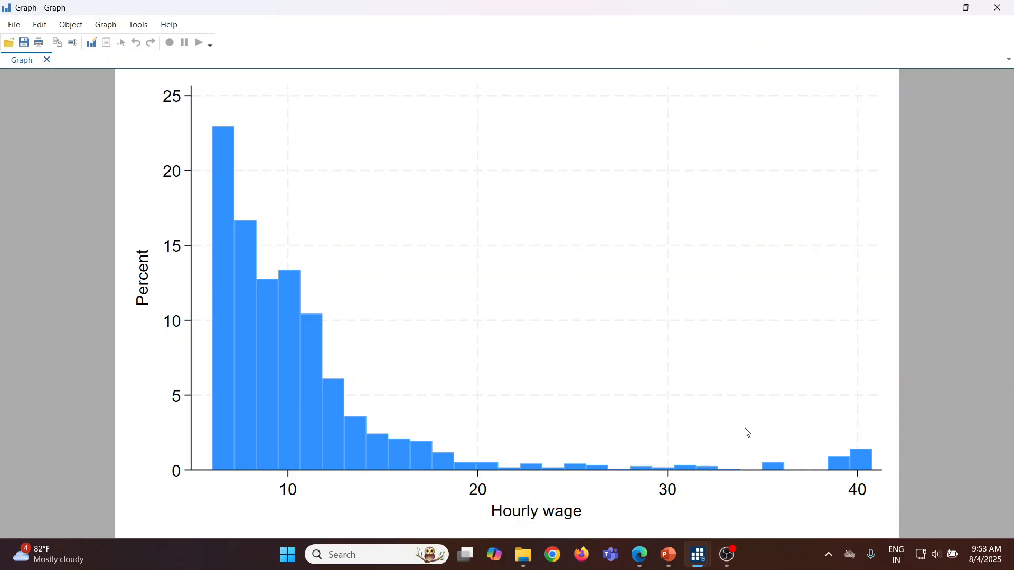
click(995, 10)
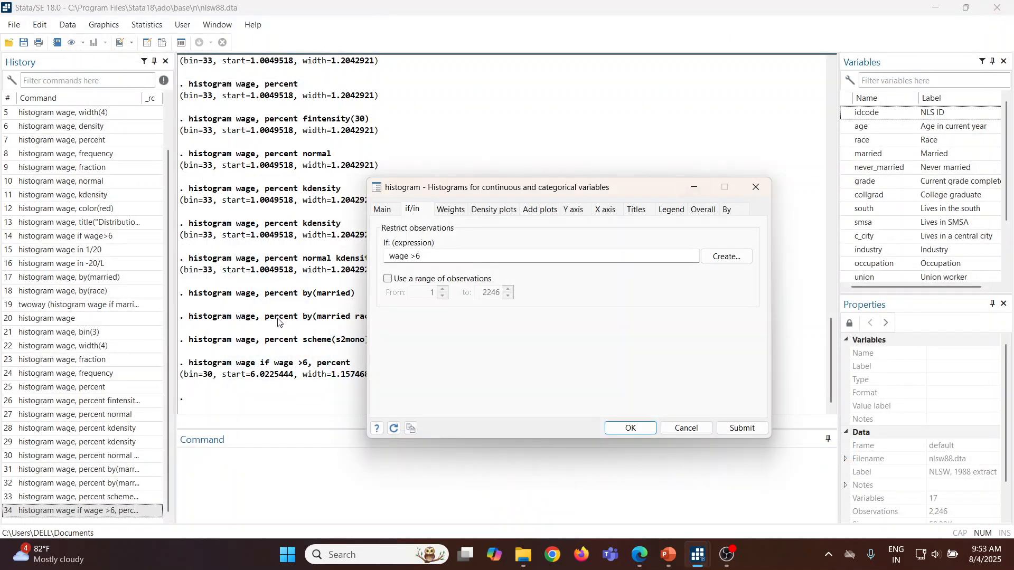
Step: Replace the if expression with an observation range from 1 to 20, draw the wage histogram, and close the graph
click(424, 258)
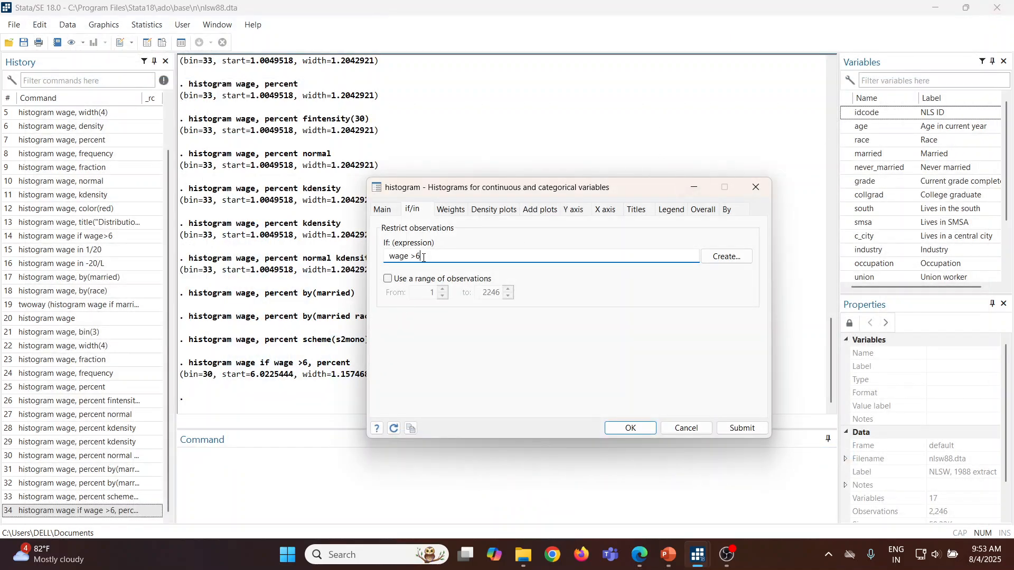
key(BackSpace)
key(BackSpace)
key(BackSpace)
key(BackSpace)
key(BackSpace)
key(BackSpace)
click(388, 279)
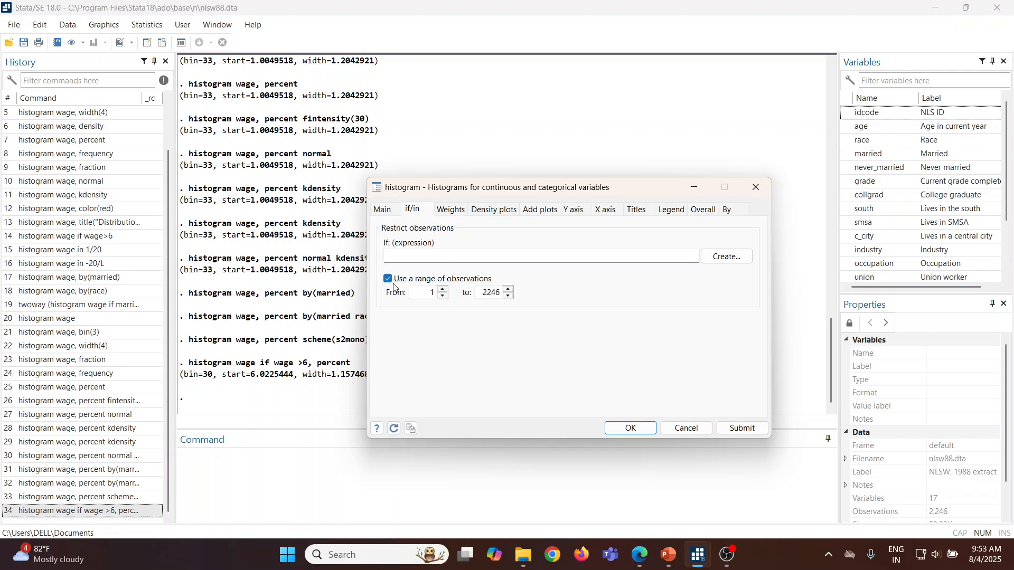
double_click(483, 294)
text(20)
click(739, 428)
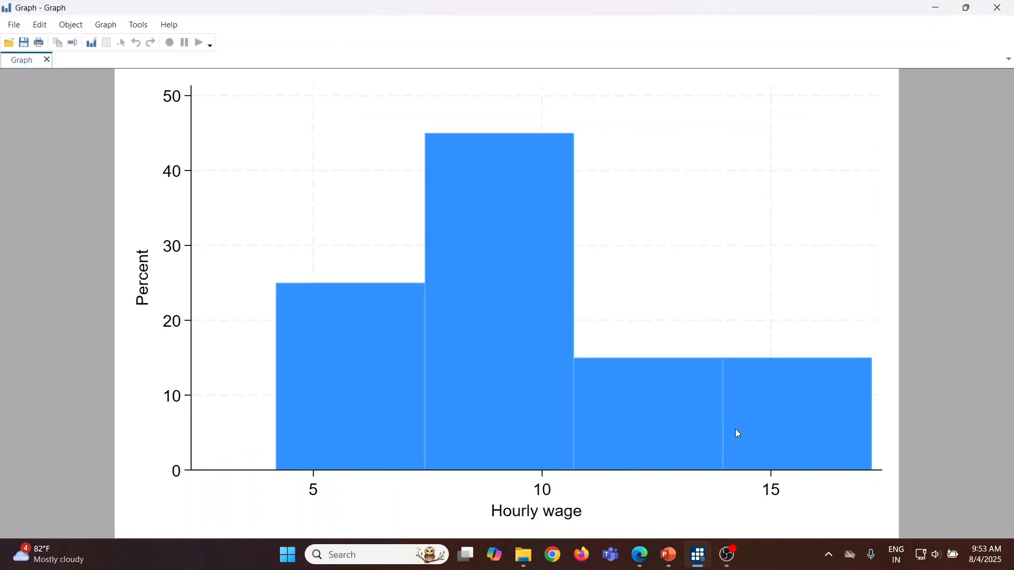
click(995, 10)
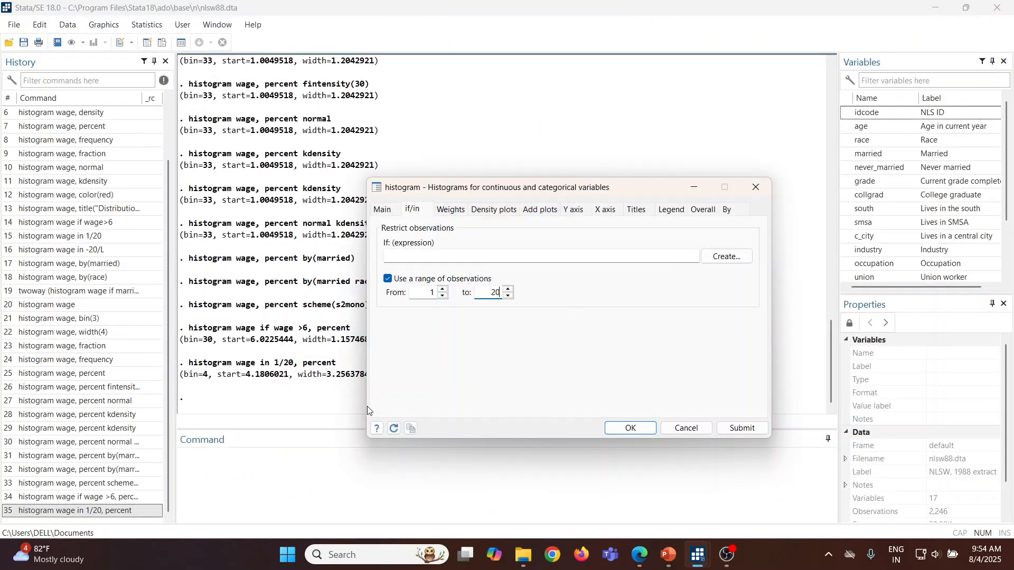
Step: Turn off the observation range restriction and dismiss the histogram dialog without drawing another graph
click(388, 279)
click(383, 211)
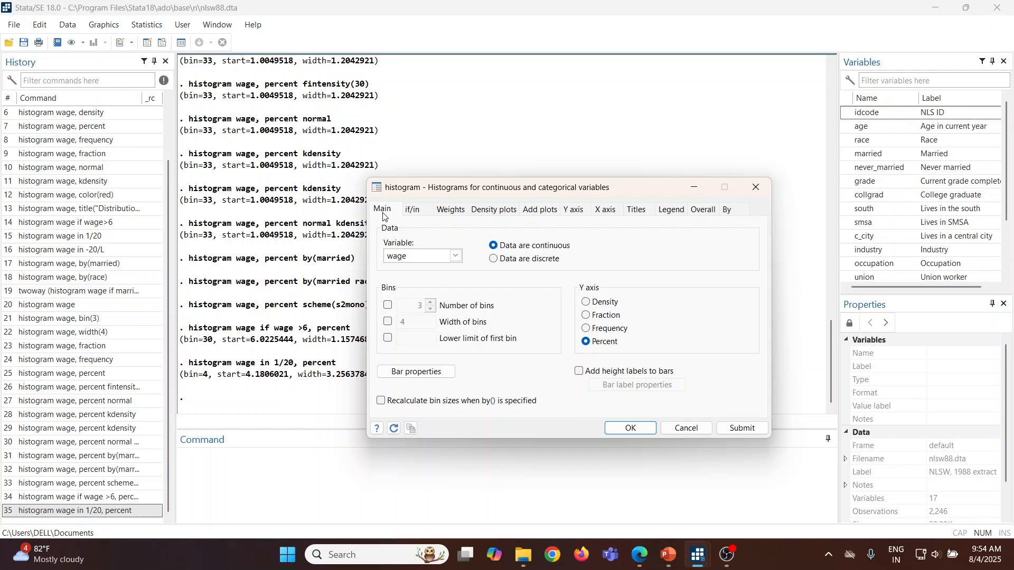
click(695, 429)
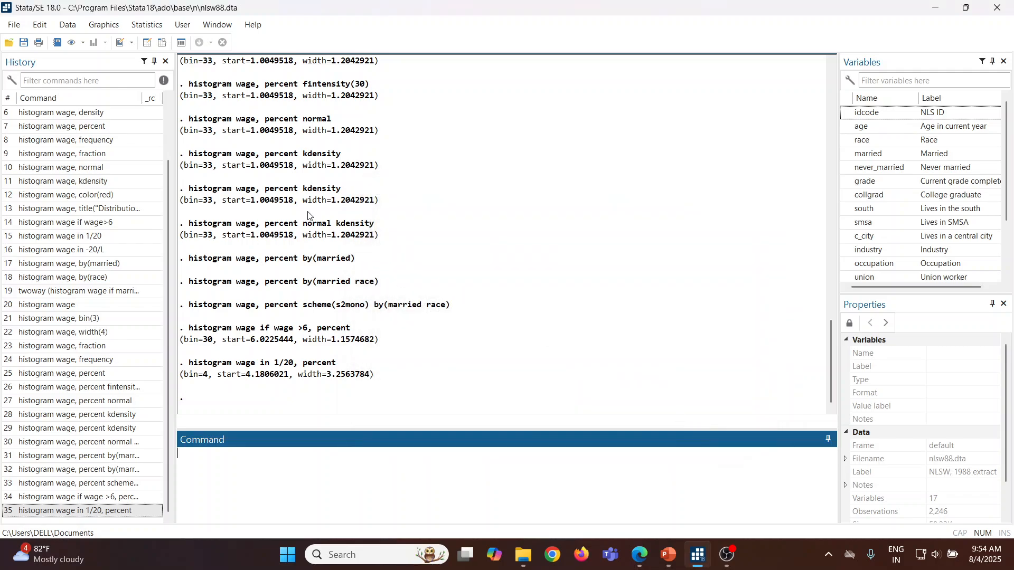
Step: Start a twoway graph and define its first plot as an advanced Histogram plot with wage as the X variable
click(103, 27)
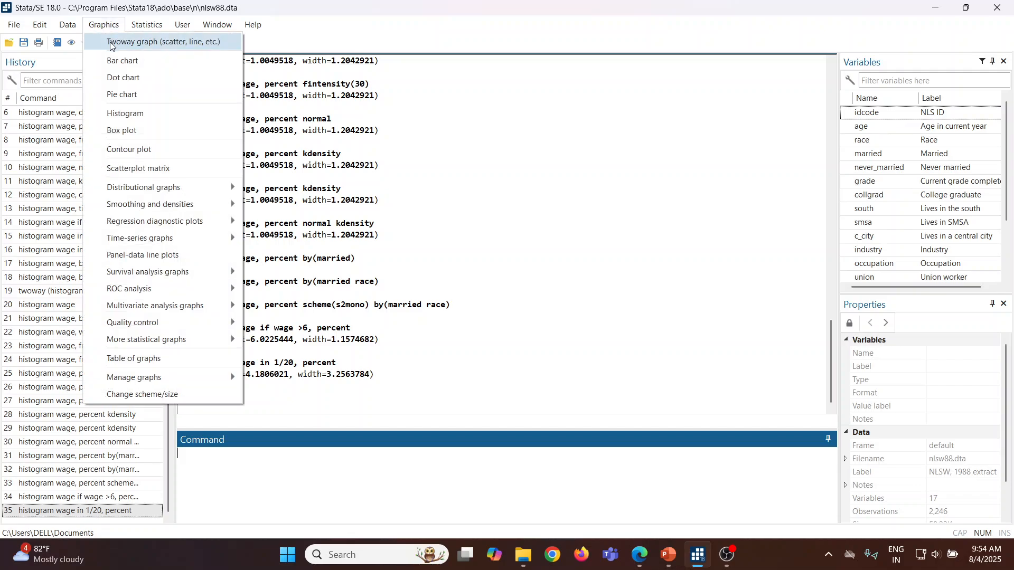
click(110, 45)
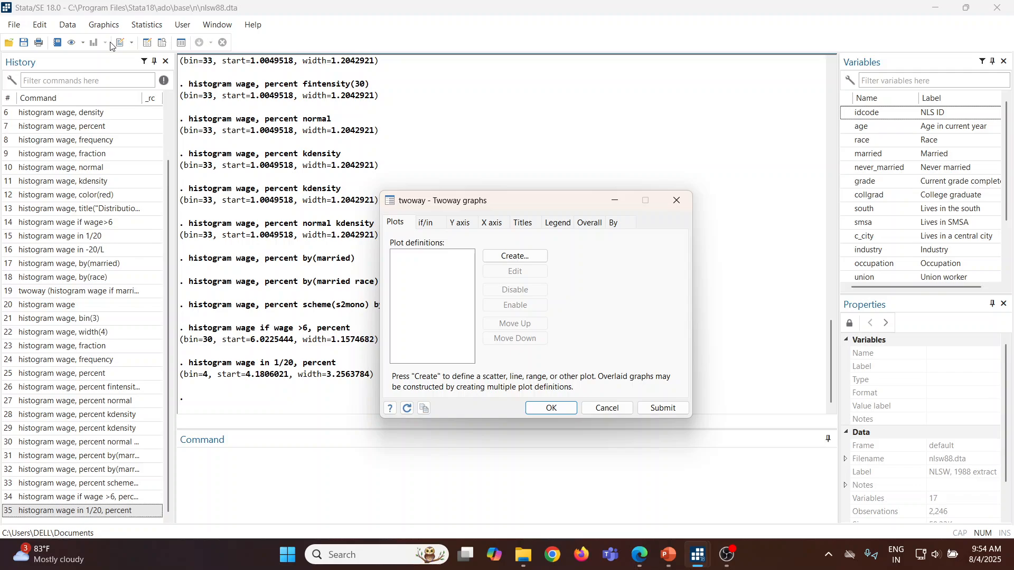
click(512, 257)
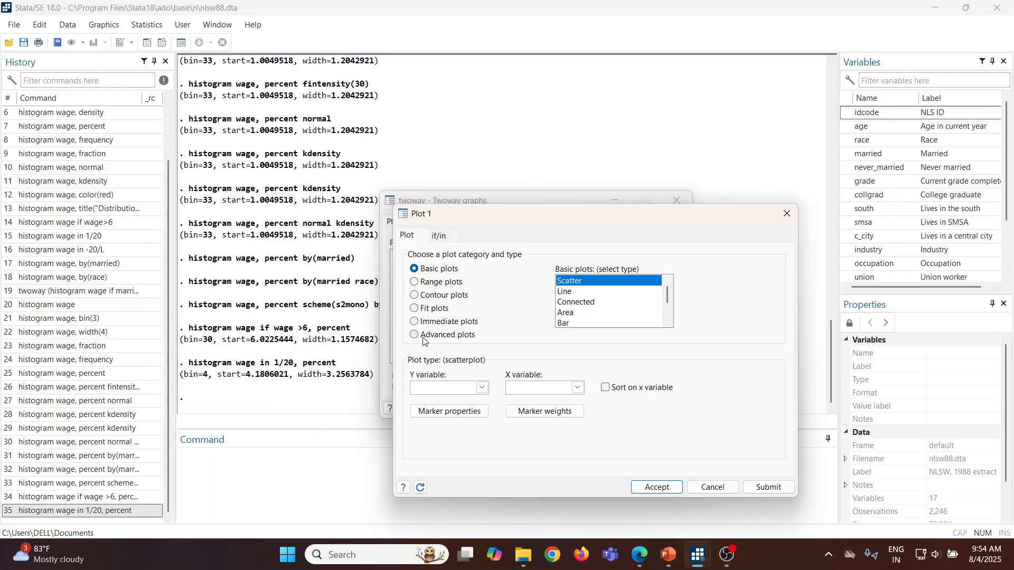
click(415, 336)
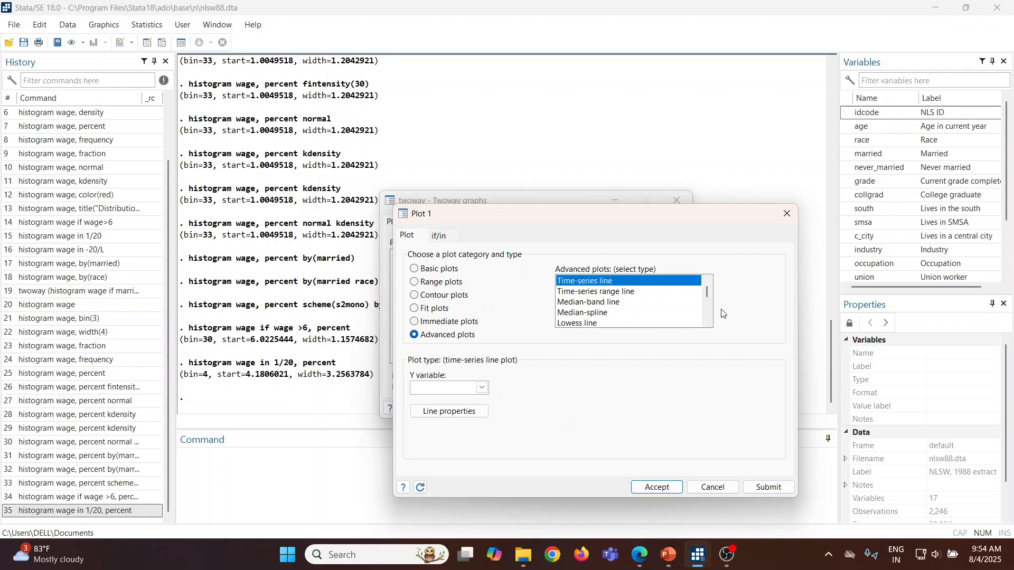
drag(706, 292, 707, 304)
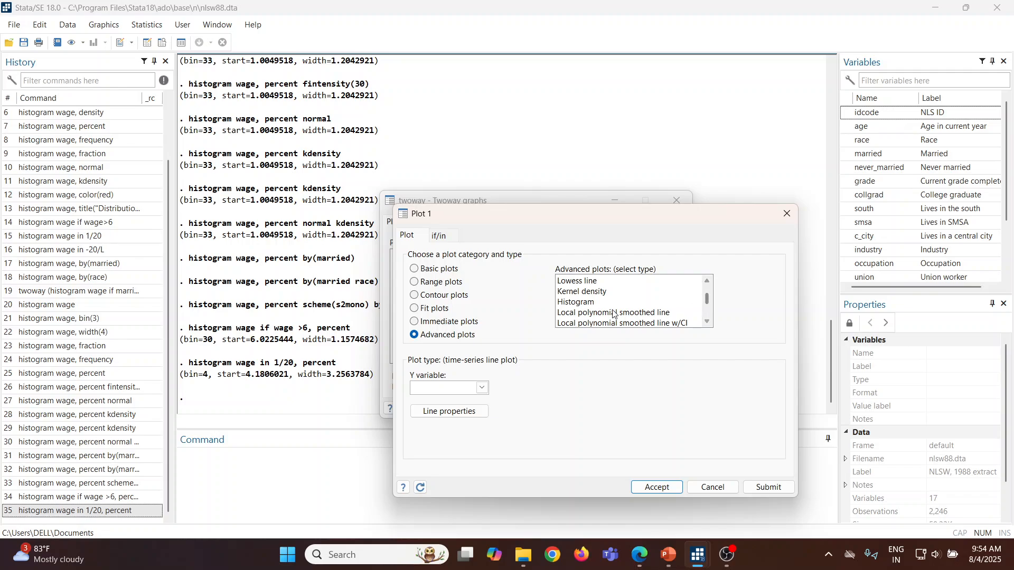
click(592, 303)
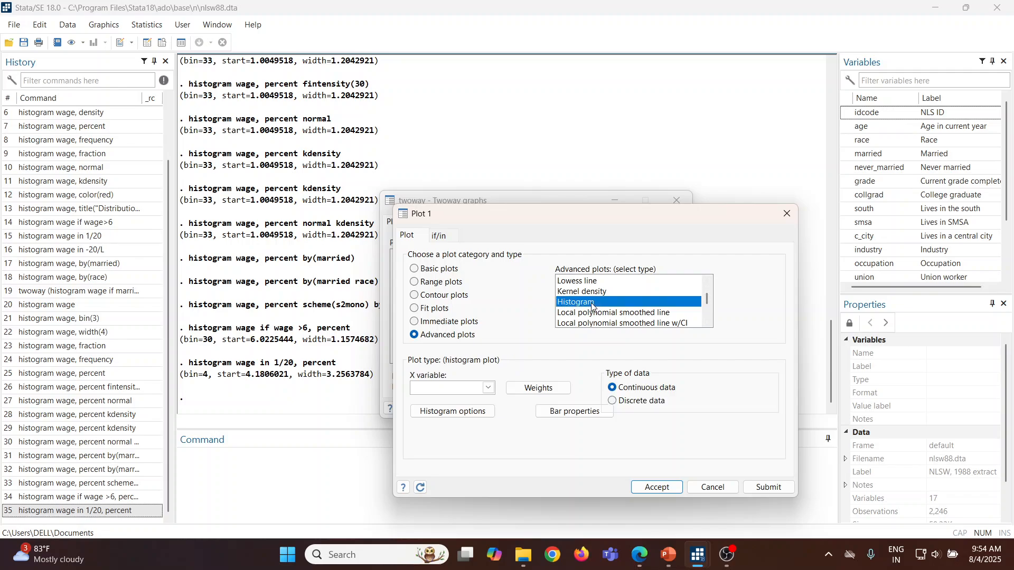
click(488, 389)
drag(489, 417, 493, 475)
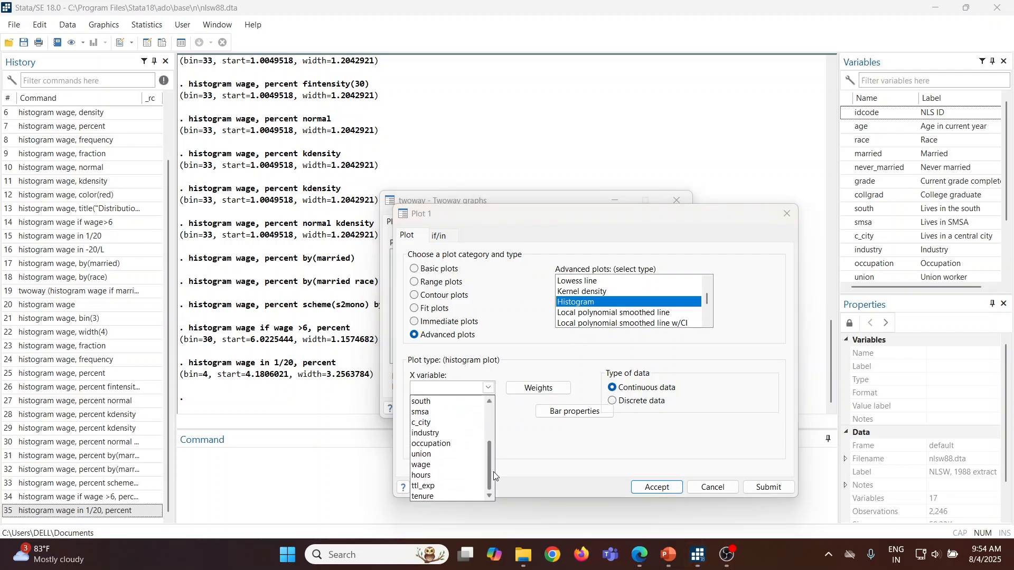
click(461, 466)
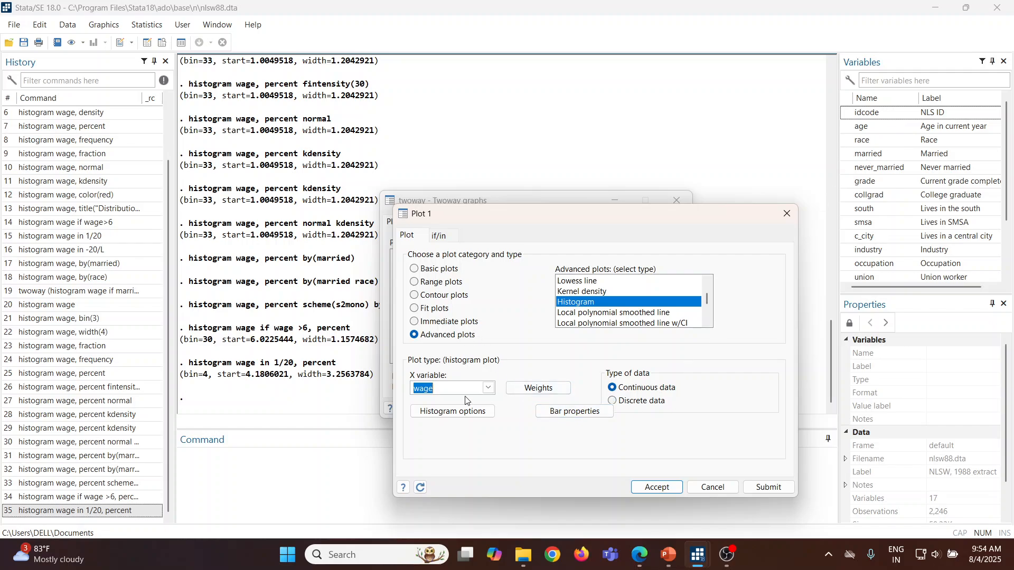
Step: Set the first histogram's bar fill color to Yellow and its fill intensity to 30
click(466, 418)
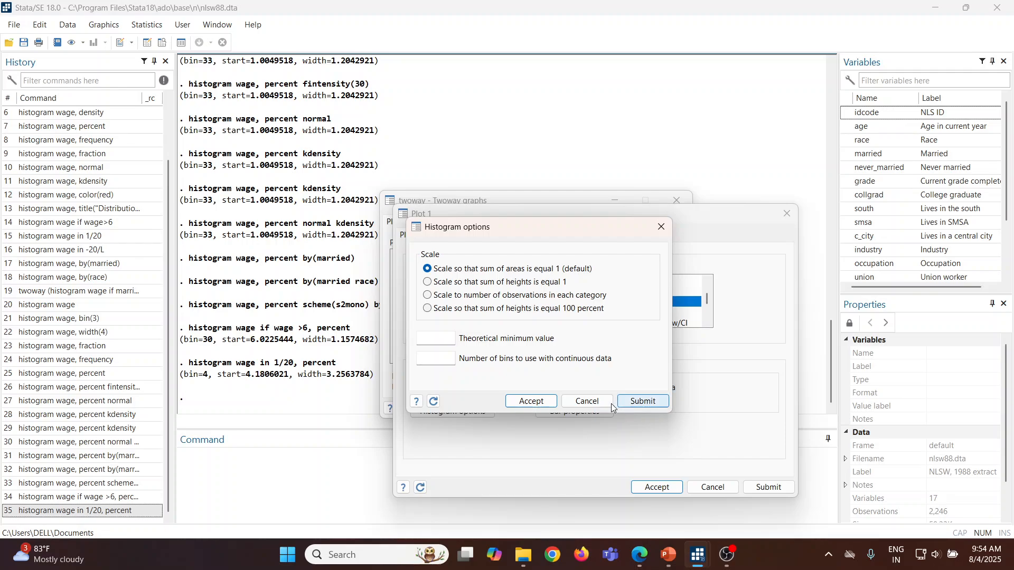
click(606, 404)
click(592, 412)
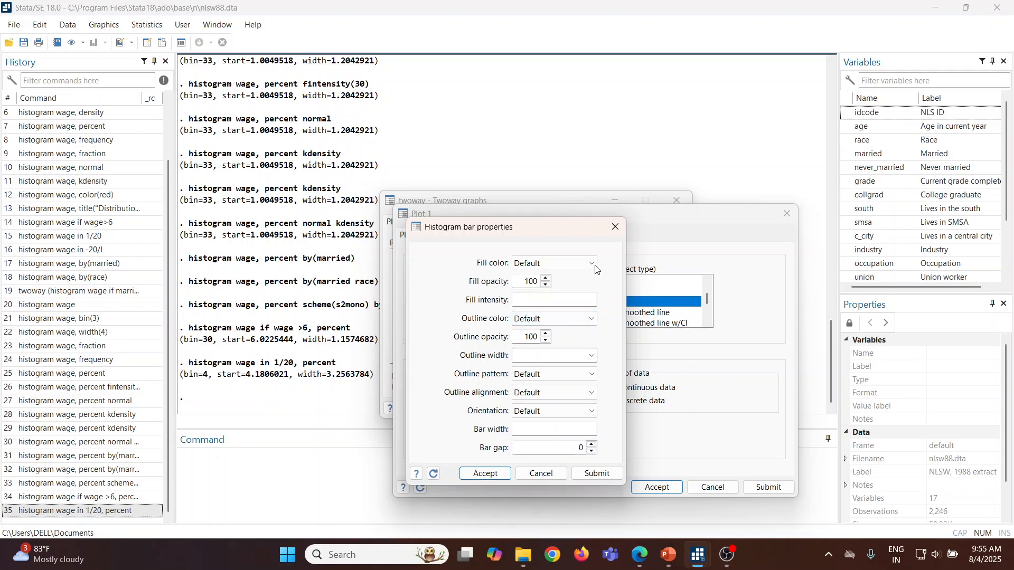
click(593, 263)
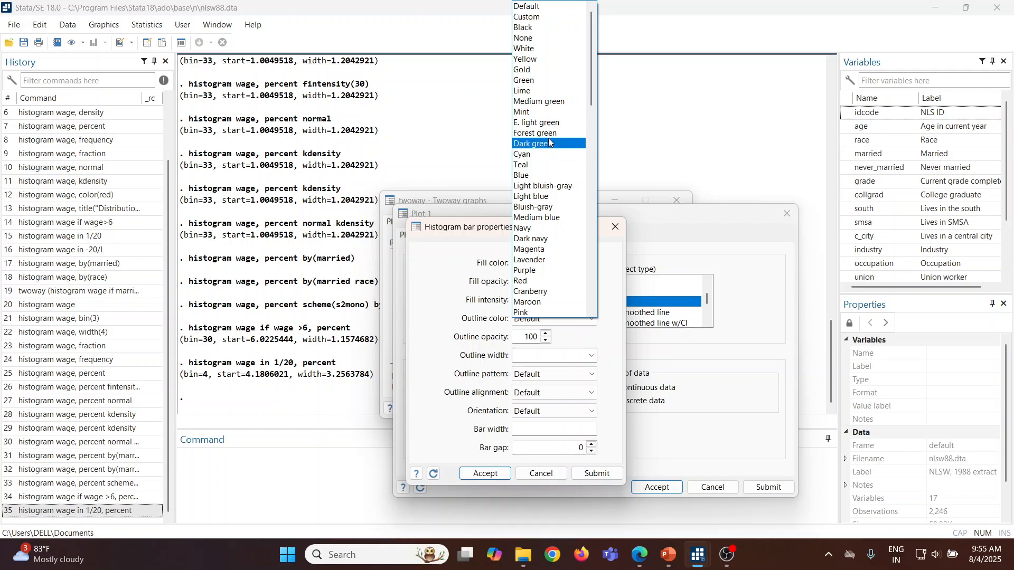
click(542, 59)
click(532, 299)
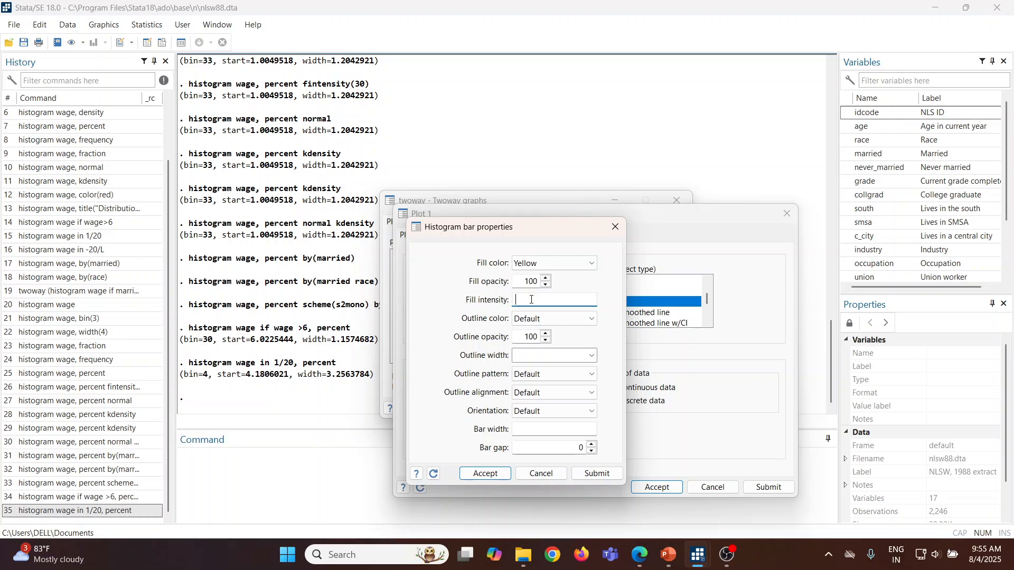
text(30)
click(495, 475)
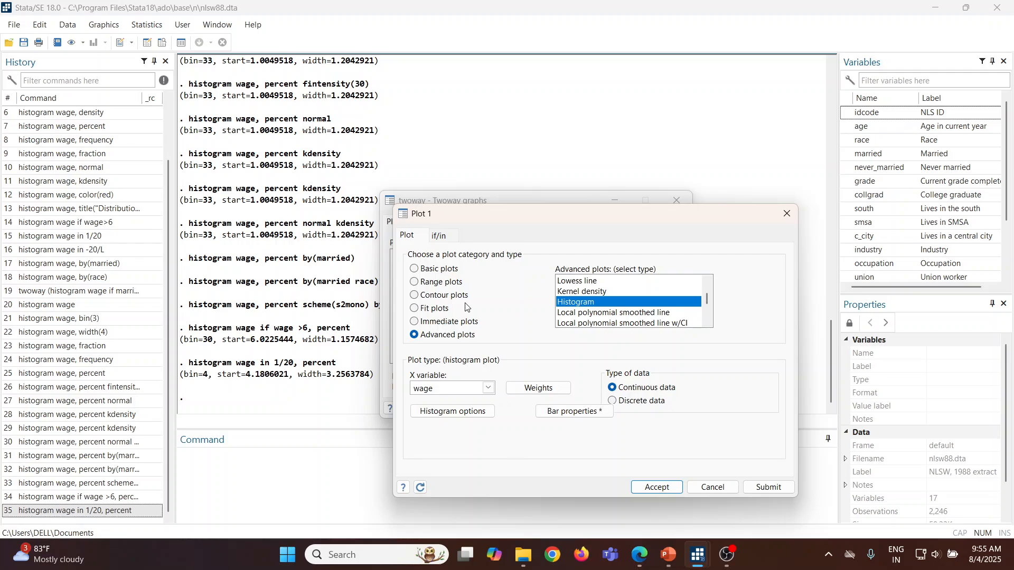
Step: Restrict the first plot with the if expression married ==0 using the Expression Builder, and accept the plot definition
click(444, 241)
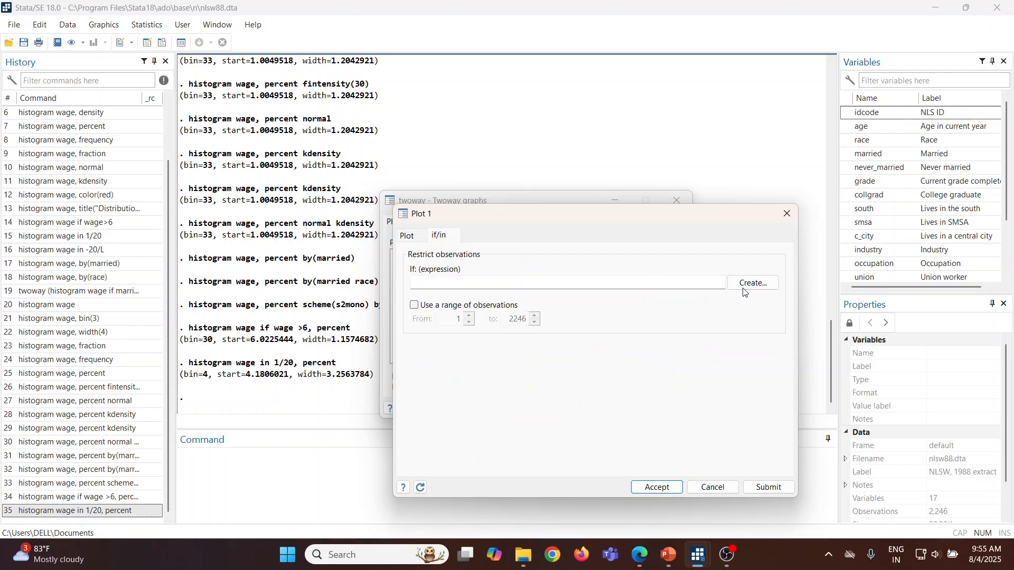
click(747, 288)
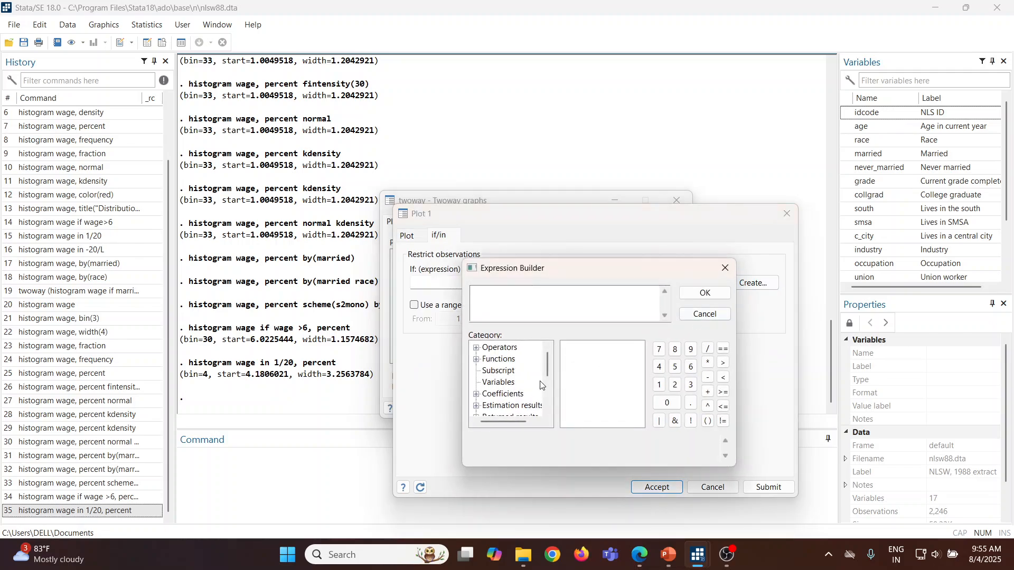
click(501, 383)
double_click(576, 379)
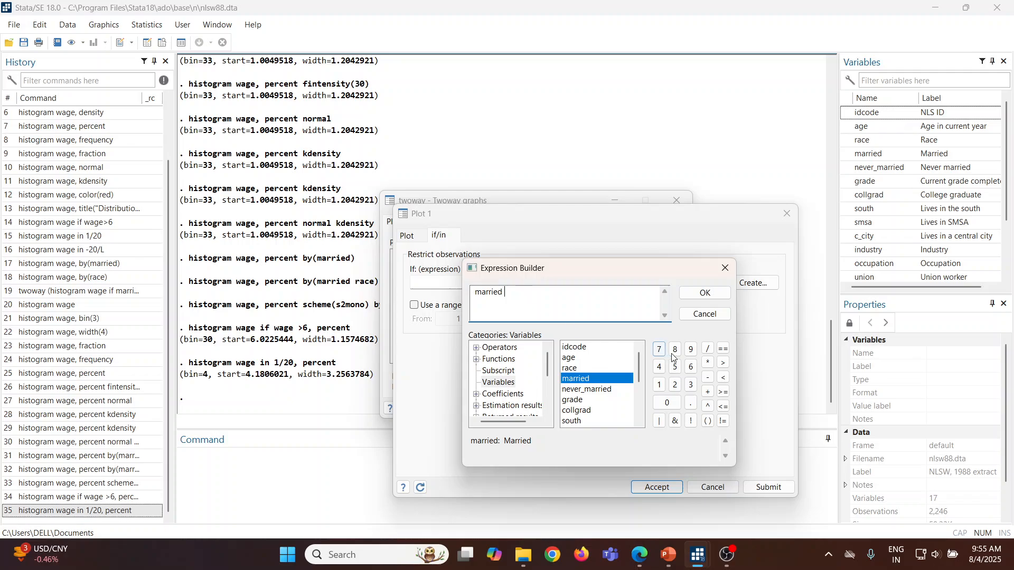
click(723, 348)
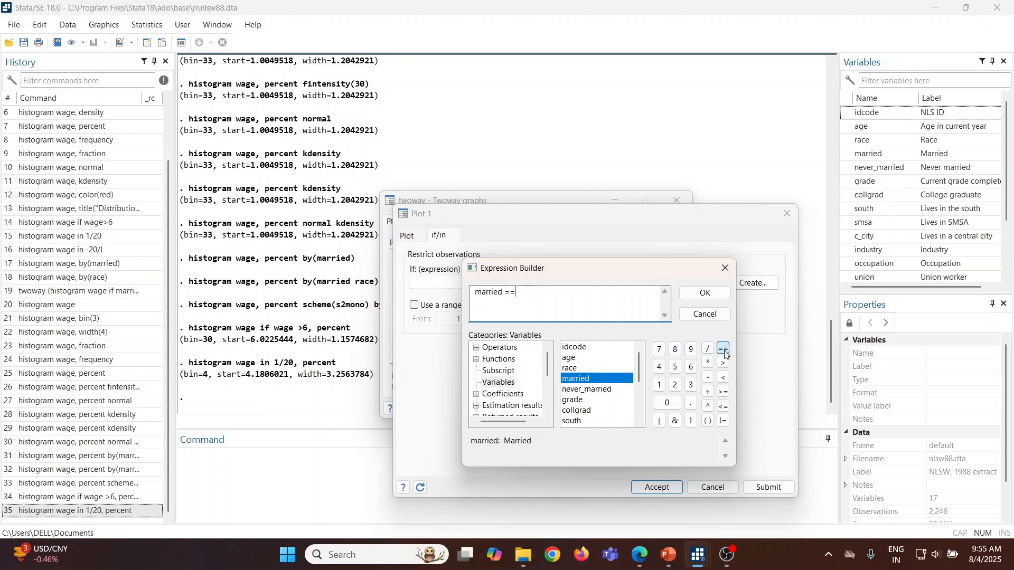
click(672, 403)
click(704, 294)
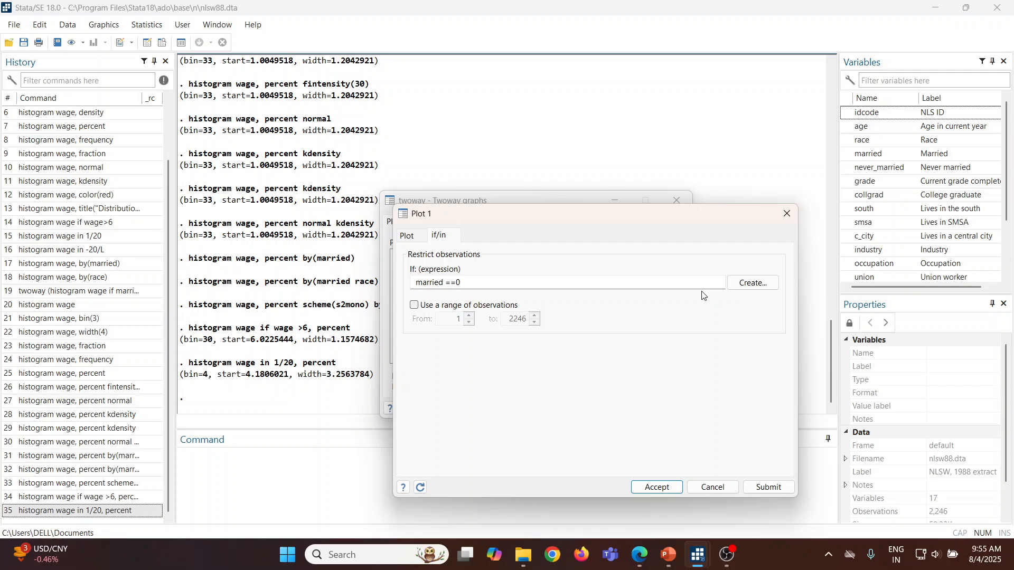
click(657, 487)
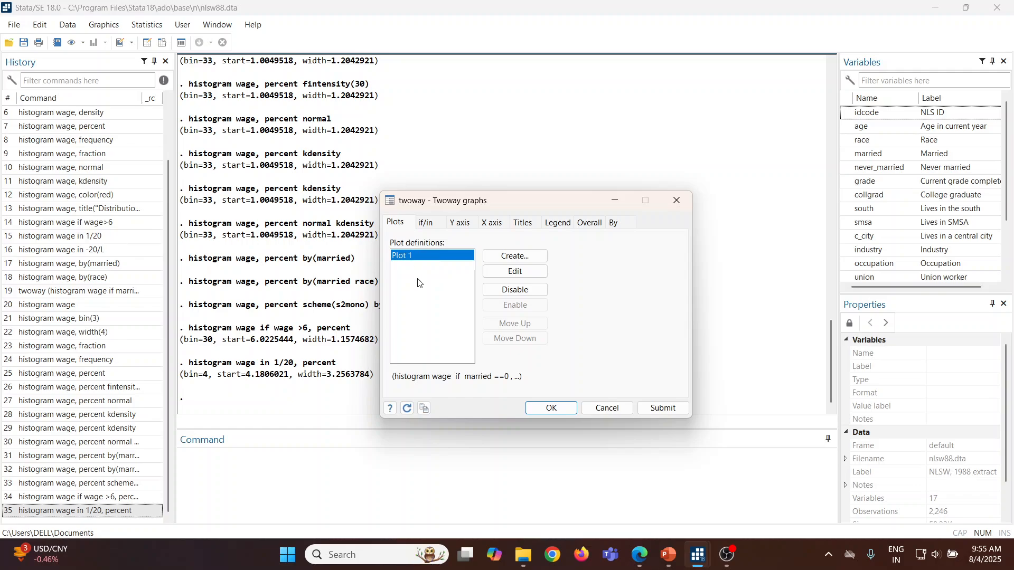
Step: Add a second plot to the twoway graph as an advanced Histogram plot with wage as the X variable
click(515, 256)
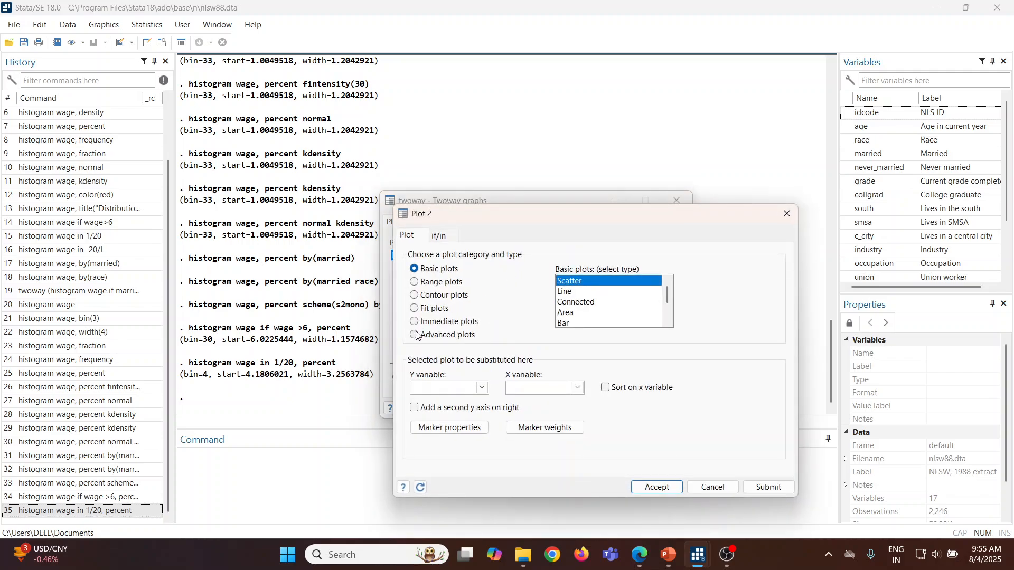
click(415, 335)
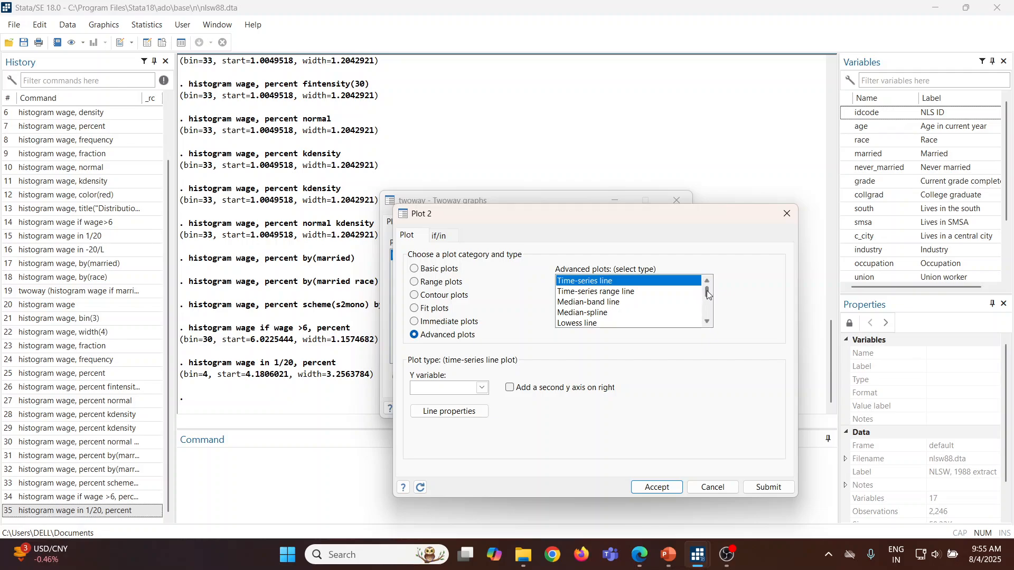
drag(707, 292, 708, 297)
click(595, 315)
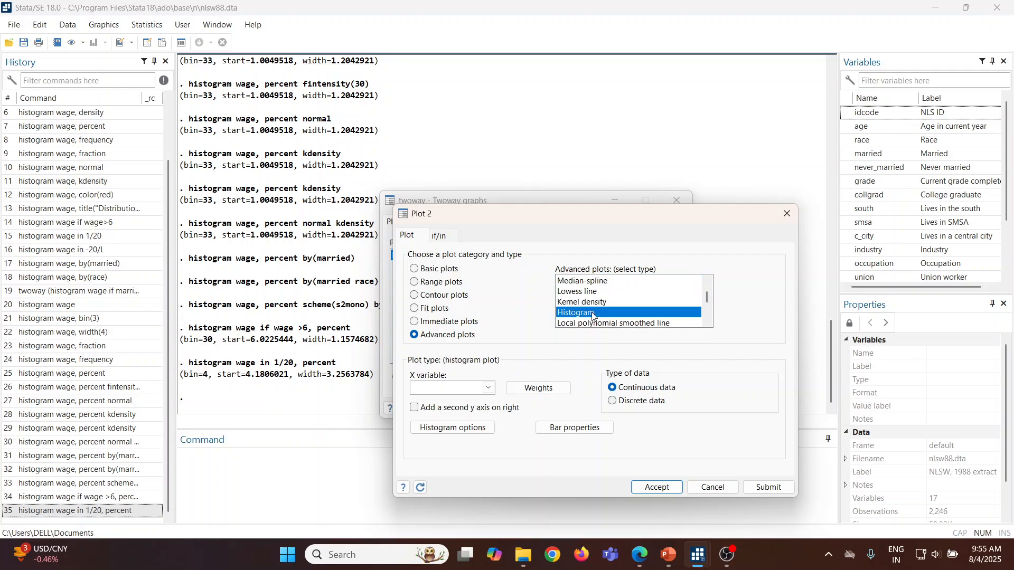
click(489, 388)
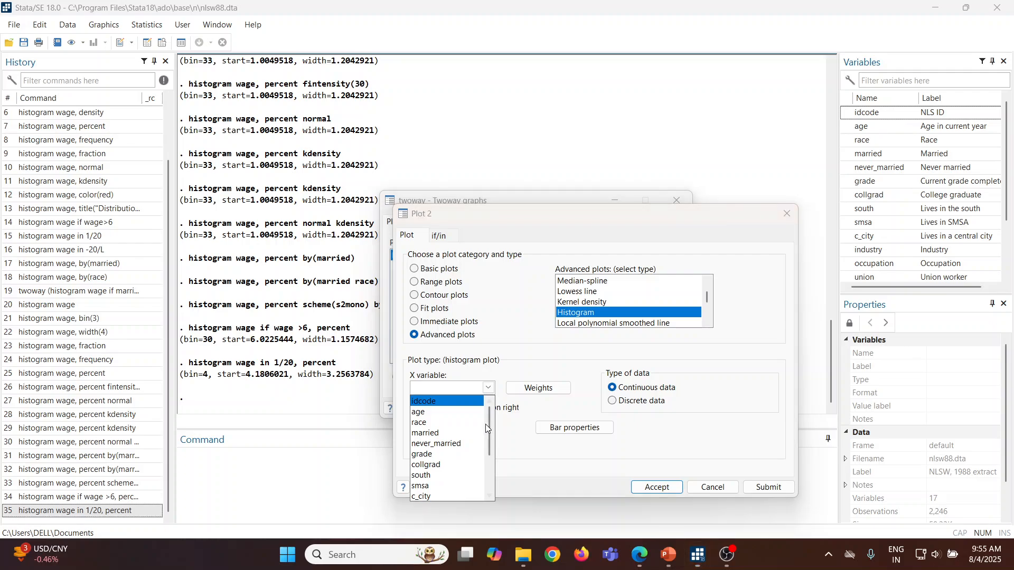
scroll(488, 428, down, 3)
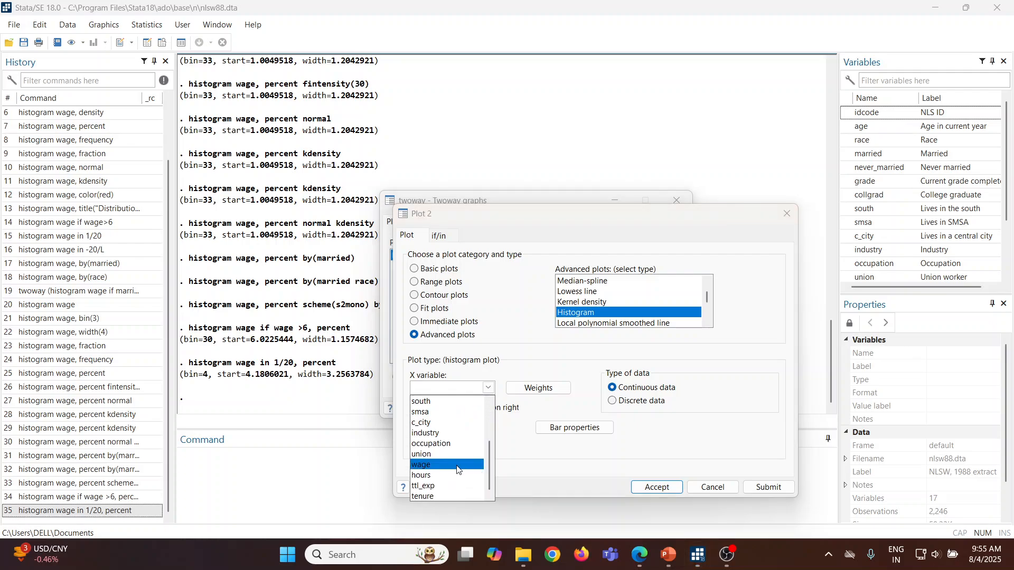
click(458, 467)
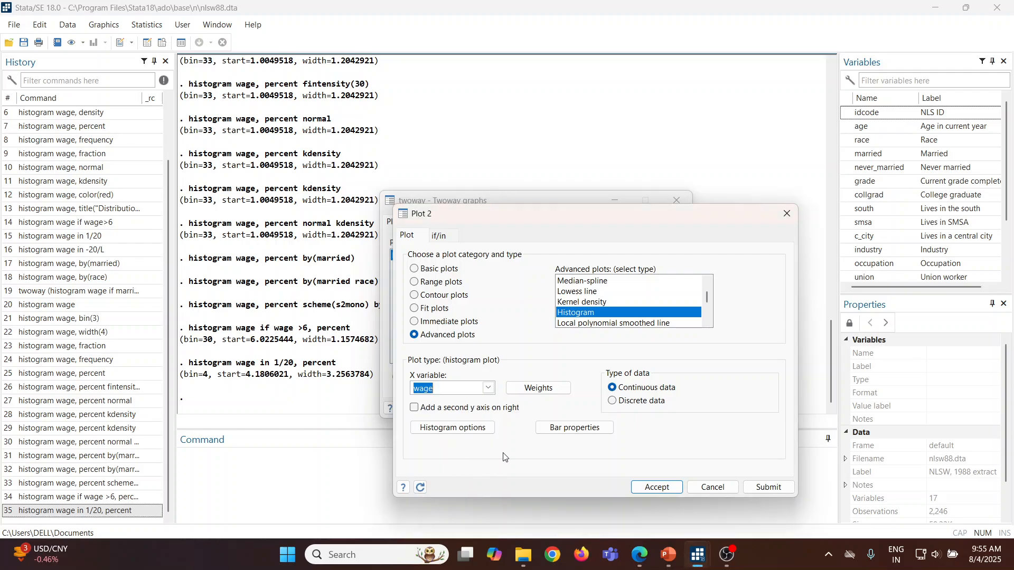
Step: Set the second histogram's bar fill color to Purple and its fill intensity to 30
click(575, 429)
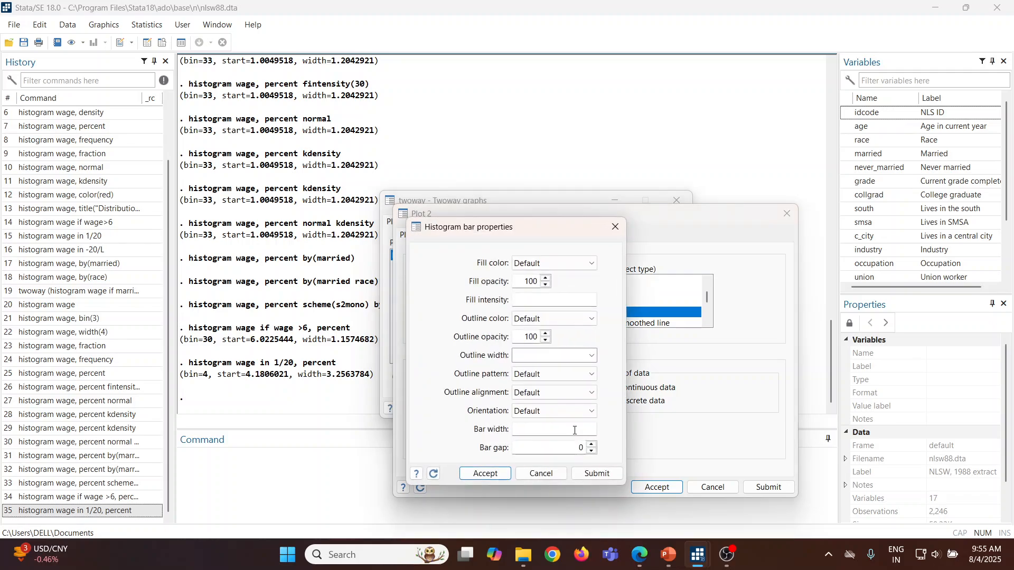
click(592, 265)
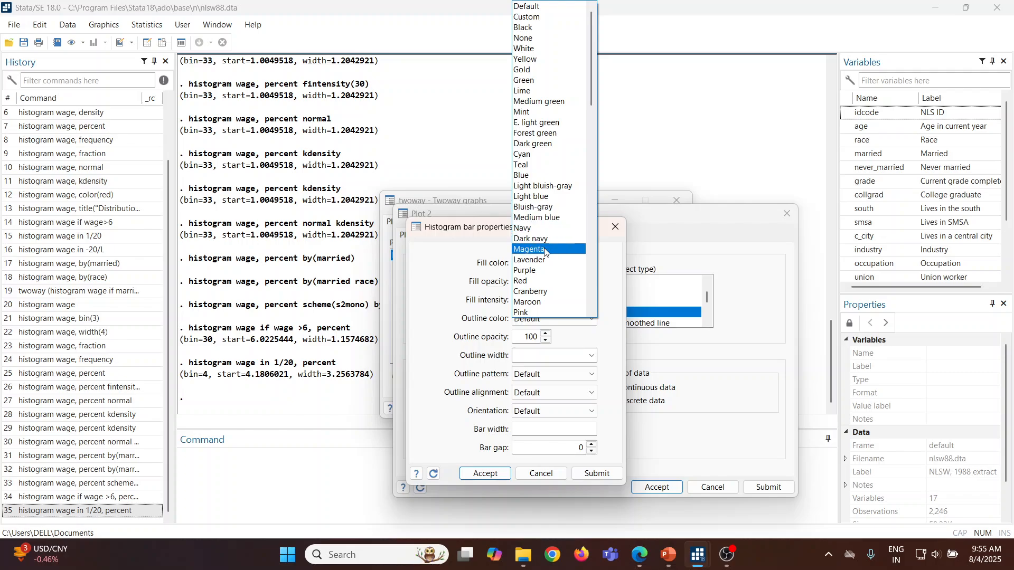
click(544, 270)
click(528, 301)
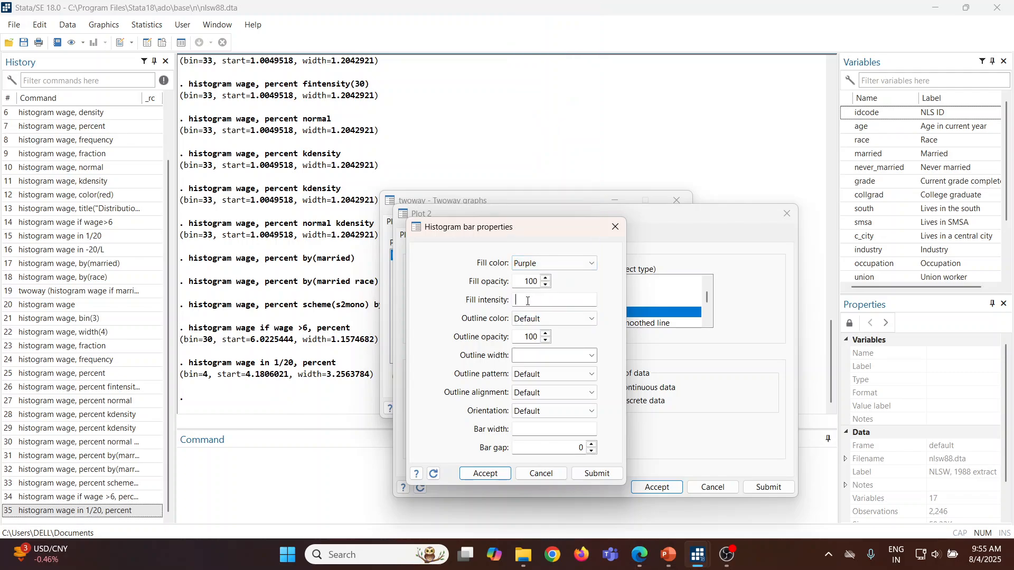
text(30)
click(497, 473)
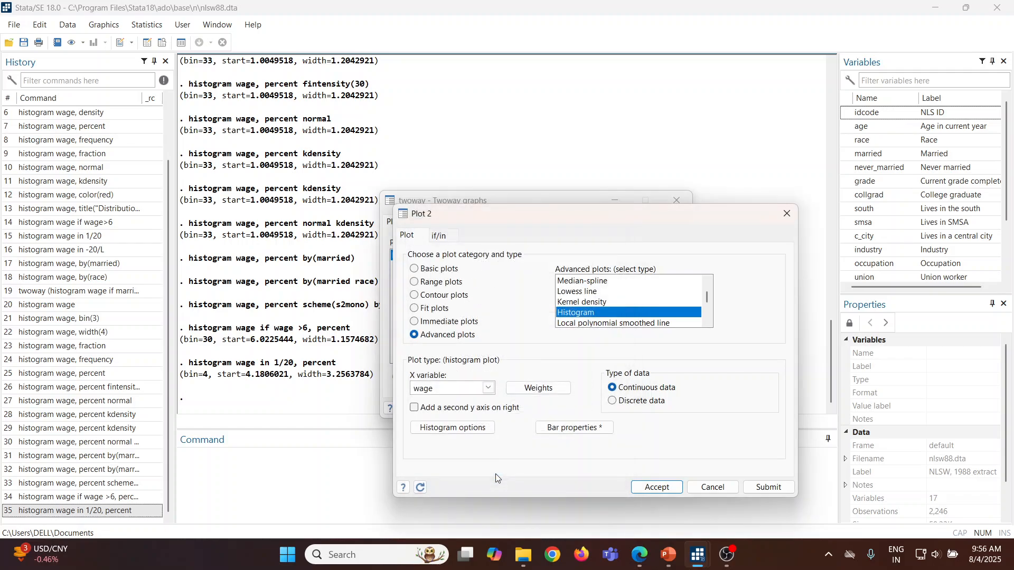
Step: Restrict the second plot with the if expression married ==1 using the Expression Builder
click(443, 237)
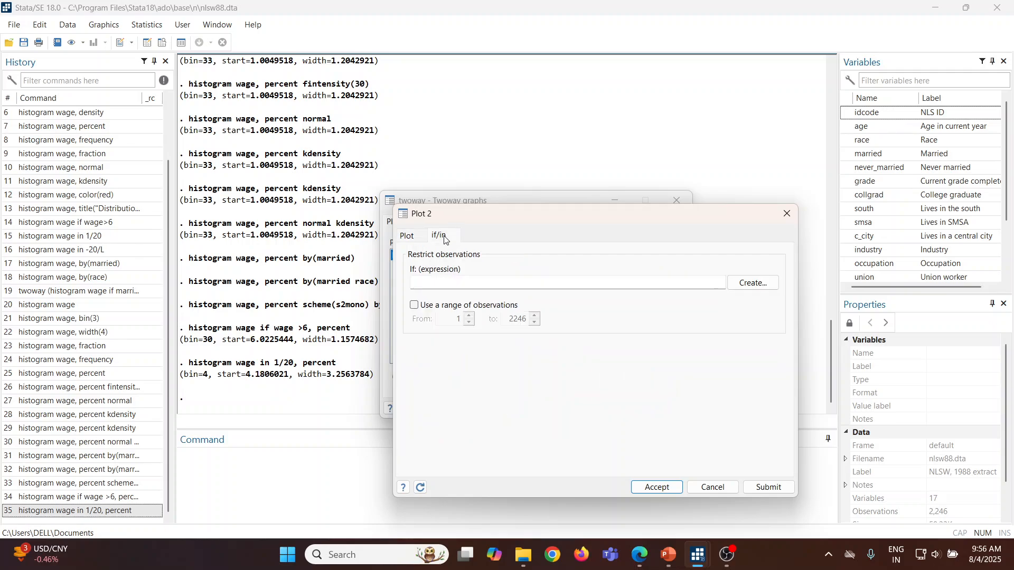
click(746, 285)
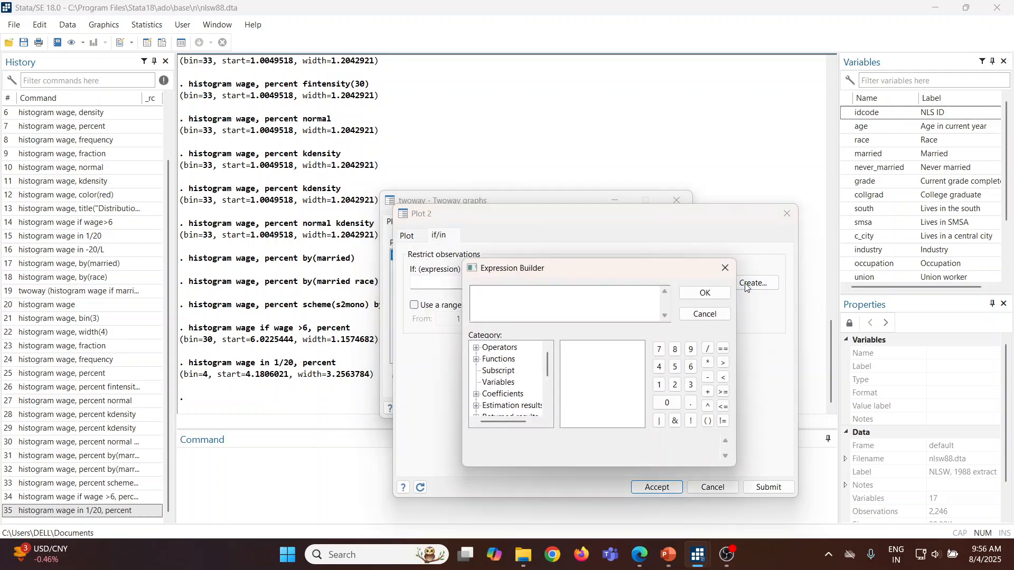
click(506, 383)
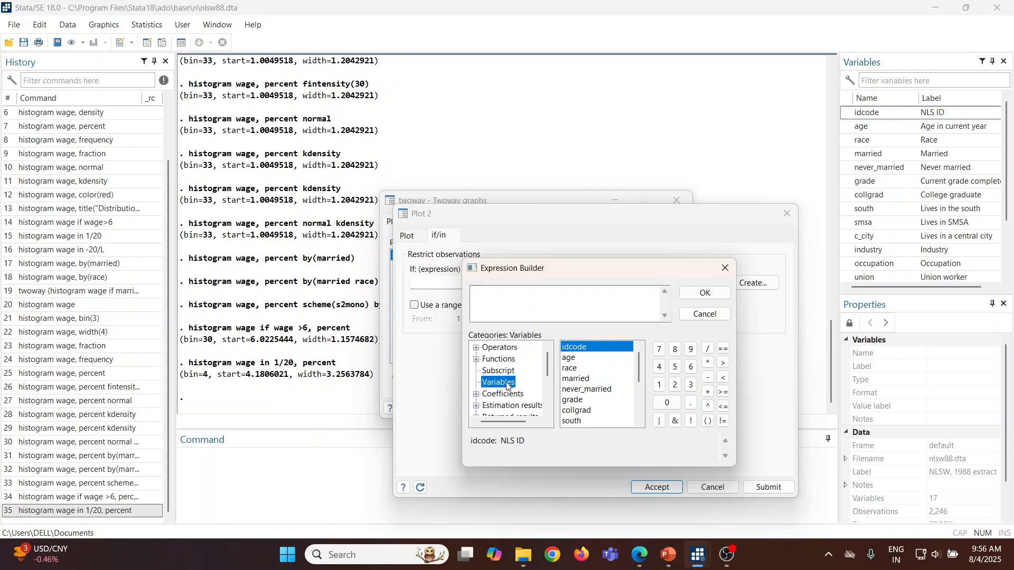
double_click(581, 379)
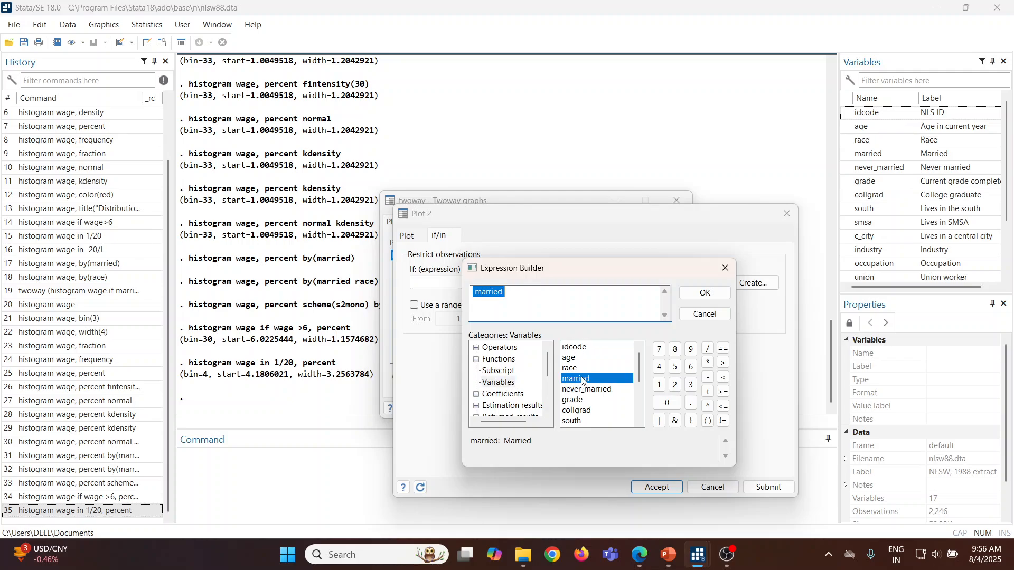
click(516, 296)
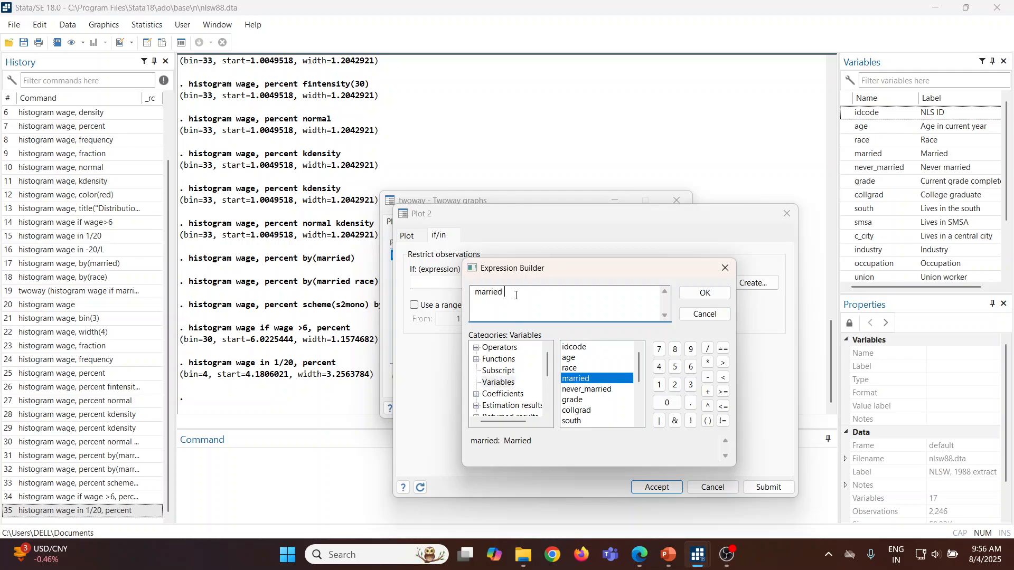
click(724, 351)
click(659, 385)
click(708, 293)
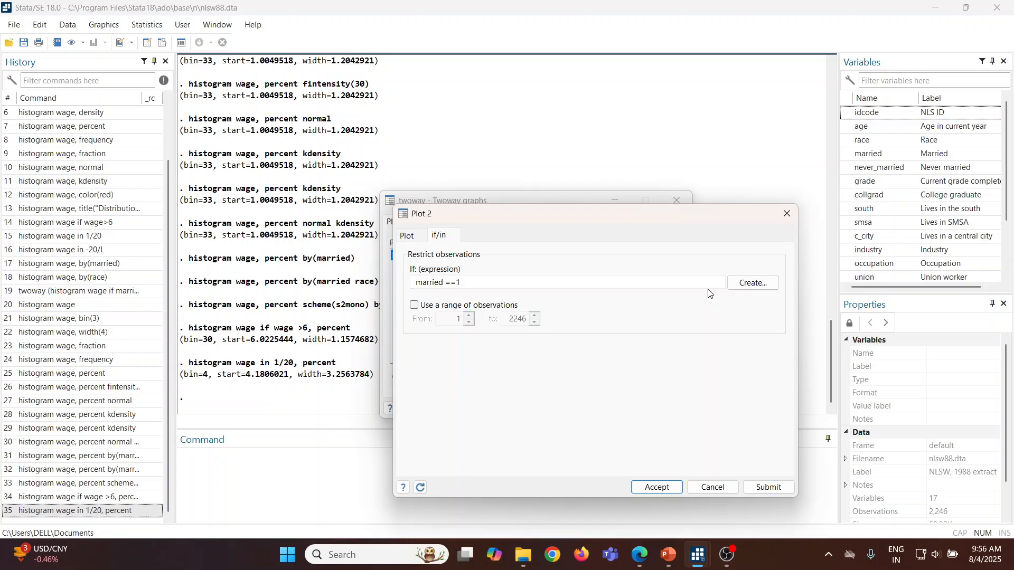
Step: Accept the second plot definition, generate the overlaid twoway histogram of wage by marital status, and close the graph window after viewing it
click(669, 486)
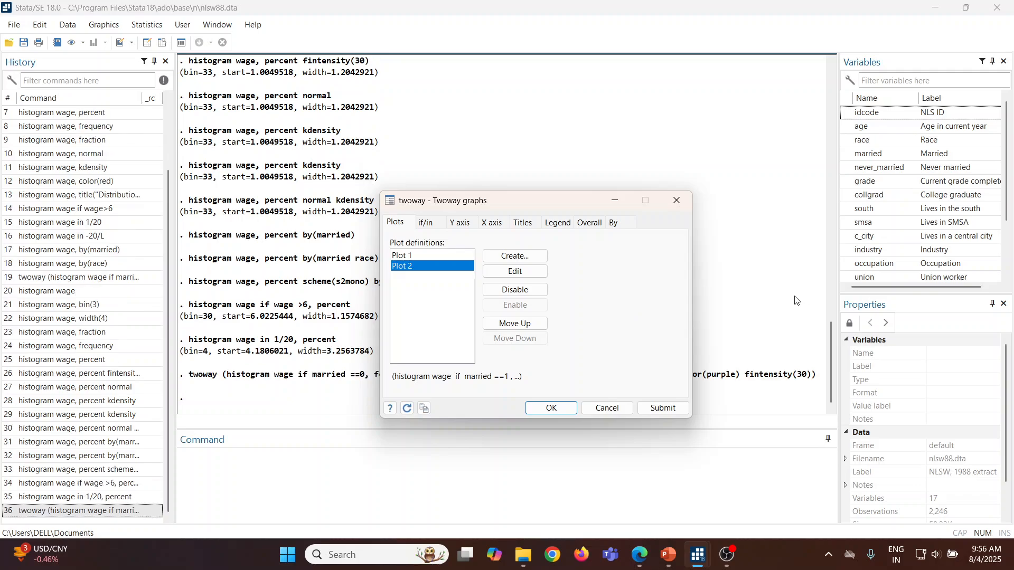
click(663, 410)
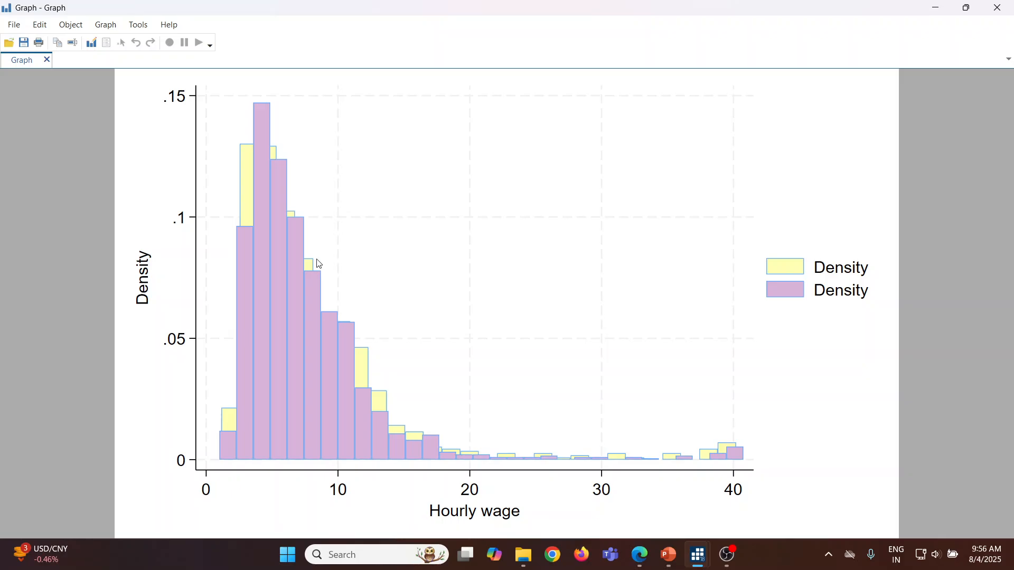
click(996, 9)
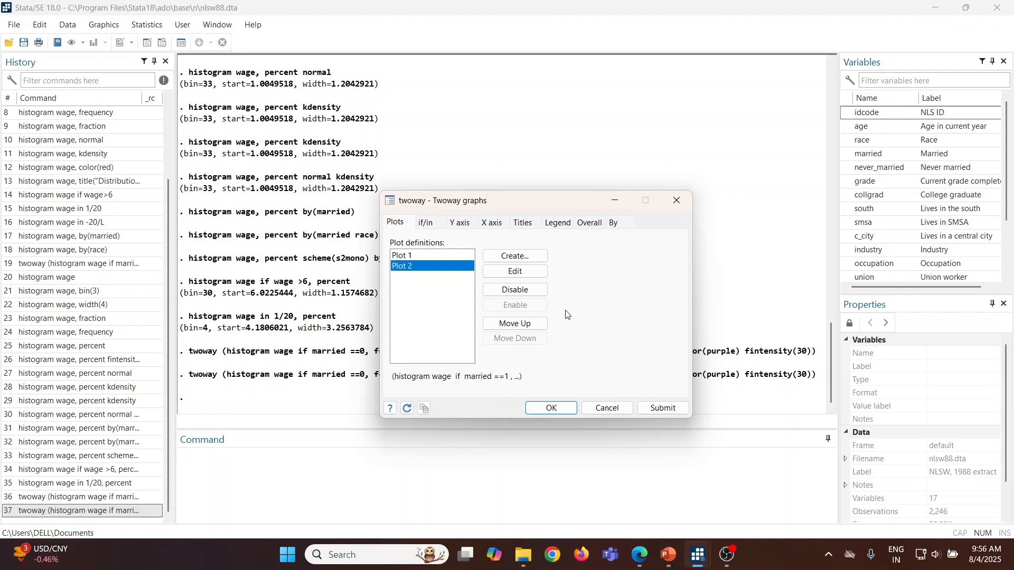
Step: Set Plot 2's histogram bar fill intensity to 10 and submit the plot to redraw the overlaid graph
click(506, 272)
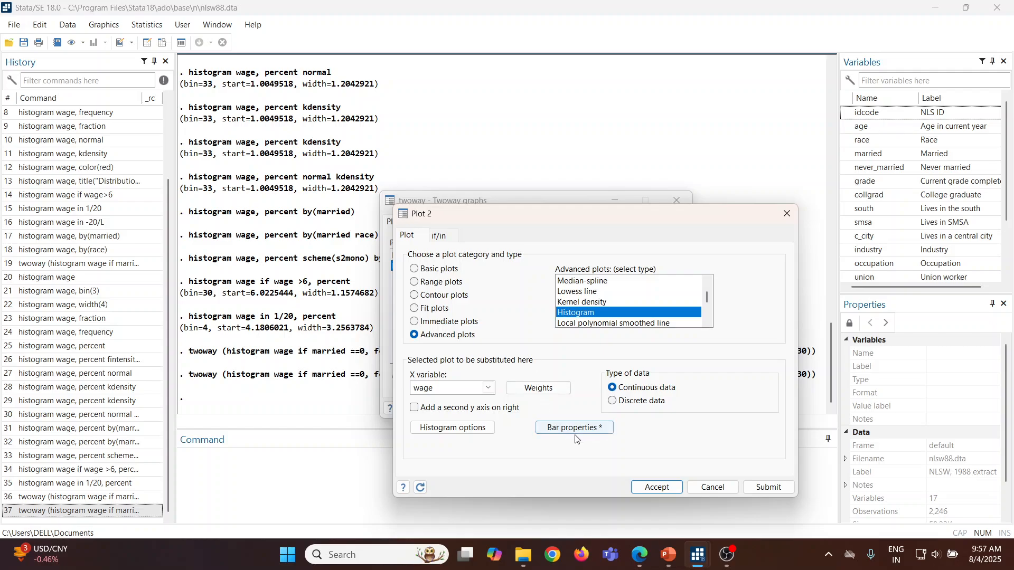
click(575, 428)
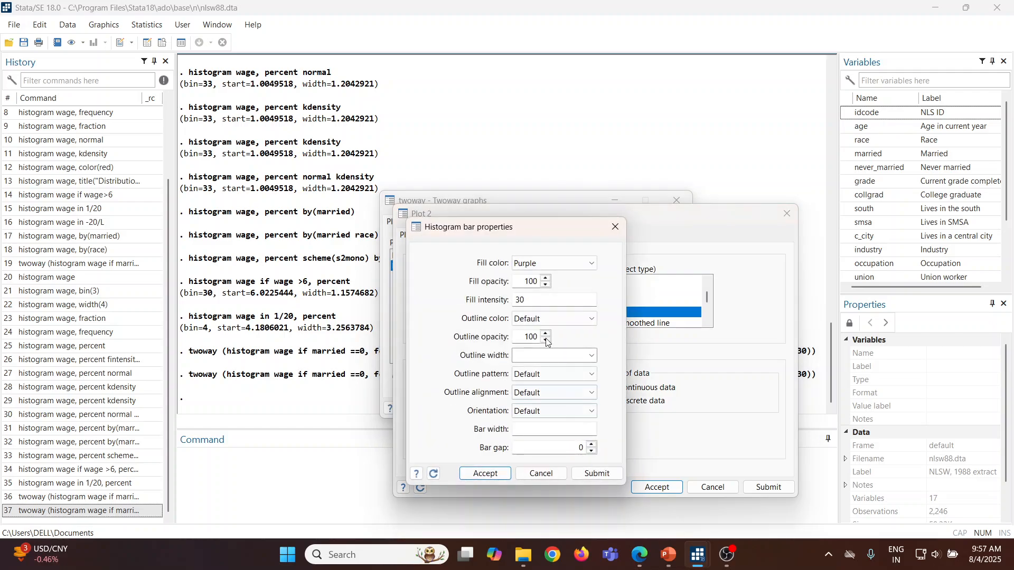
click(536, 302)
key(BackSpace)
key(BackSpace)
text(10)
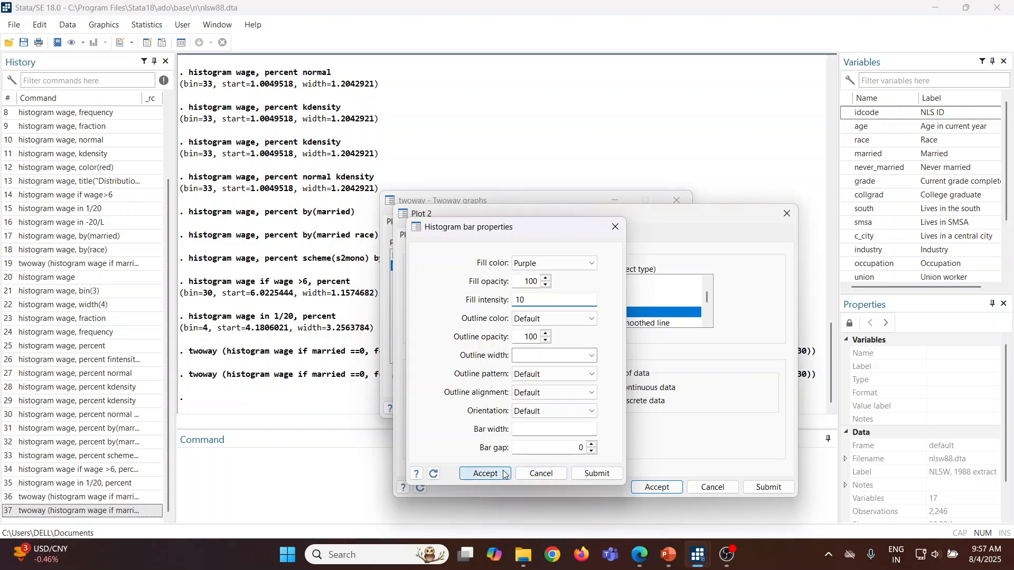
click(485, 474)
click(767, 490)
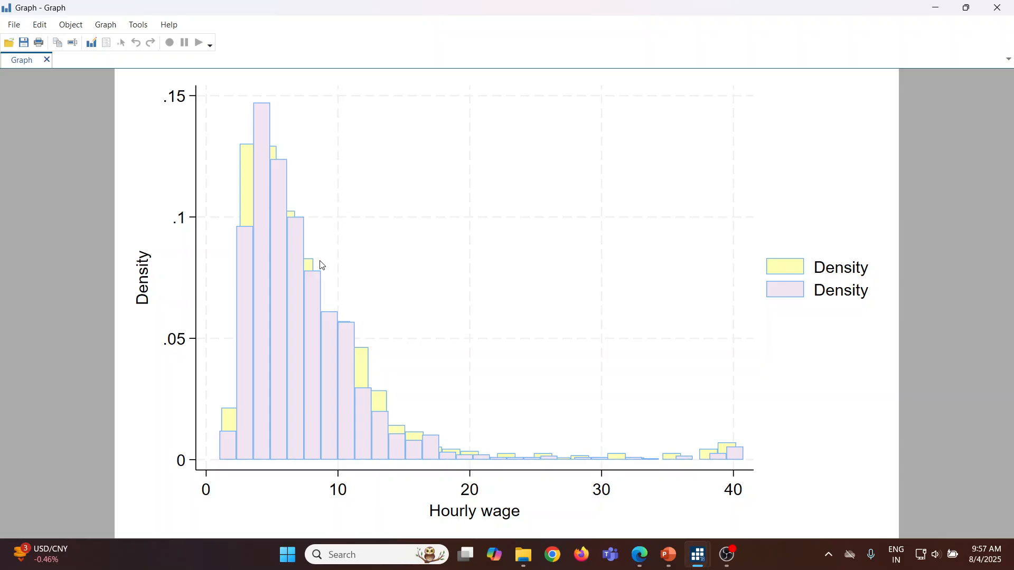
Step: Switch to the PowerPoint presentation, start the slide show from the current slide, and advance to the closing Thank You slide
key(alt+Tab)
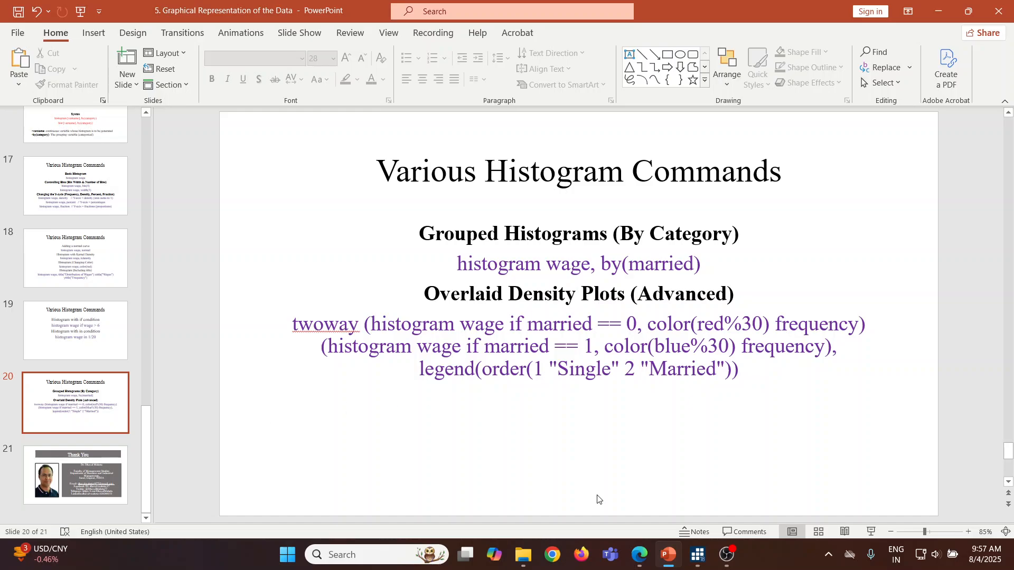
click(870, 532)
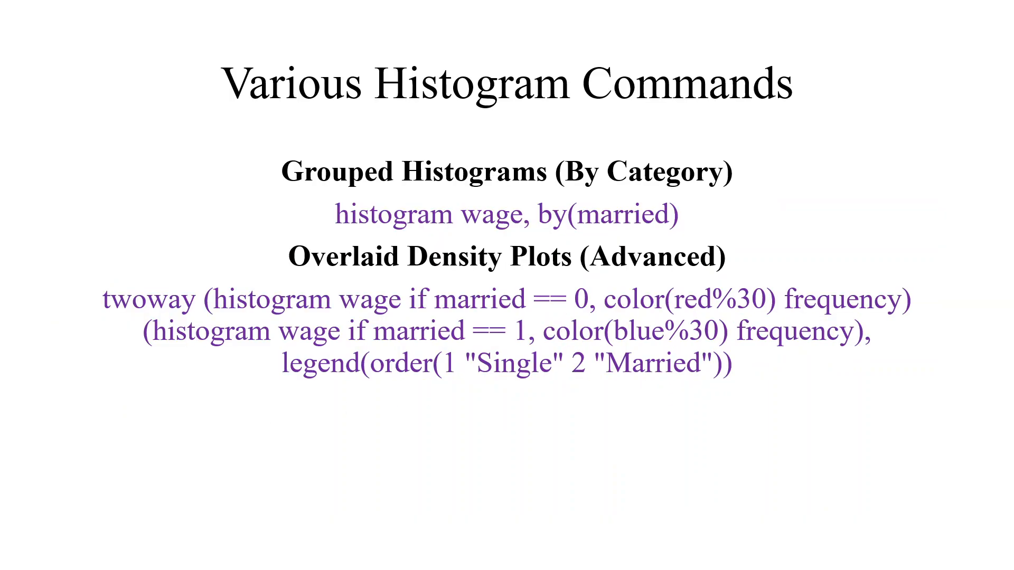
key(Right)
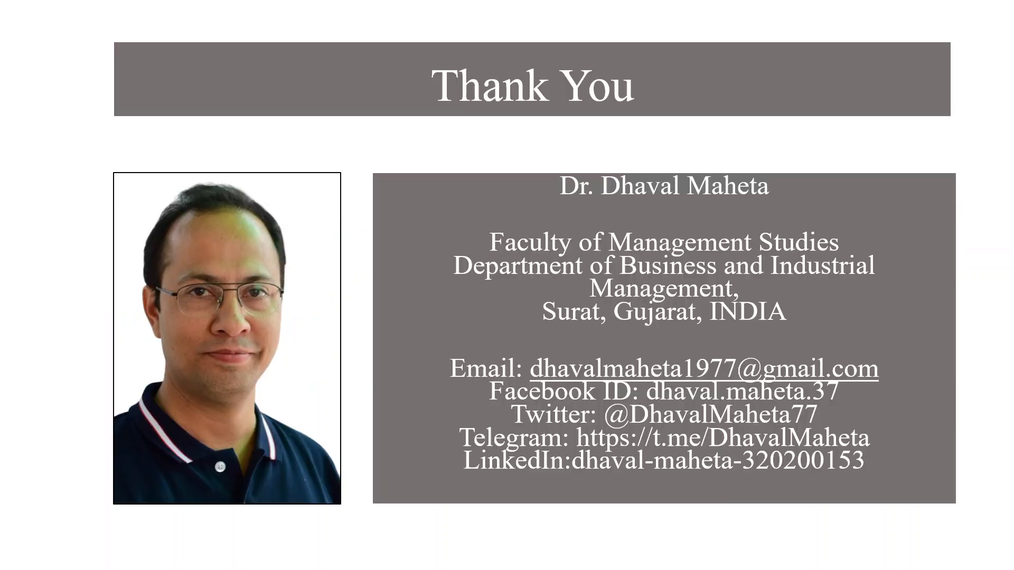